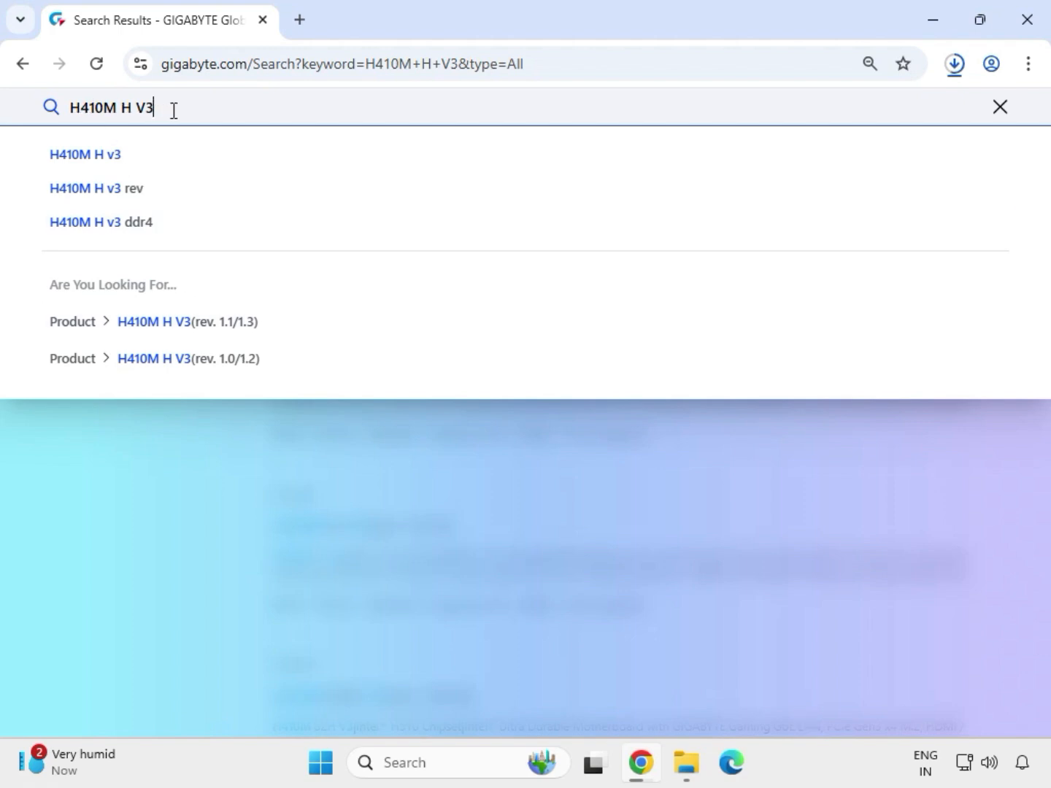
Step: Search the site for H410M H V3, filter the results to products, and open the H410M H V3 (rev. 1.0/1.2) page
{"action": "key", "text": "Return"}
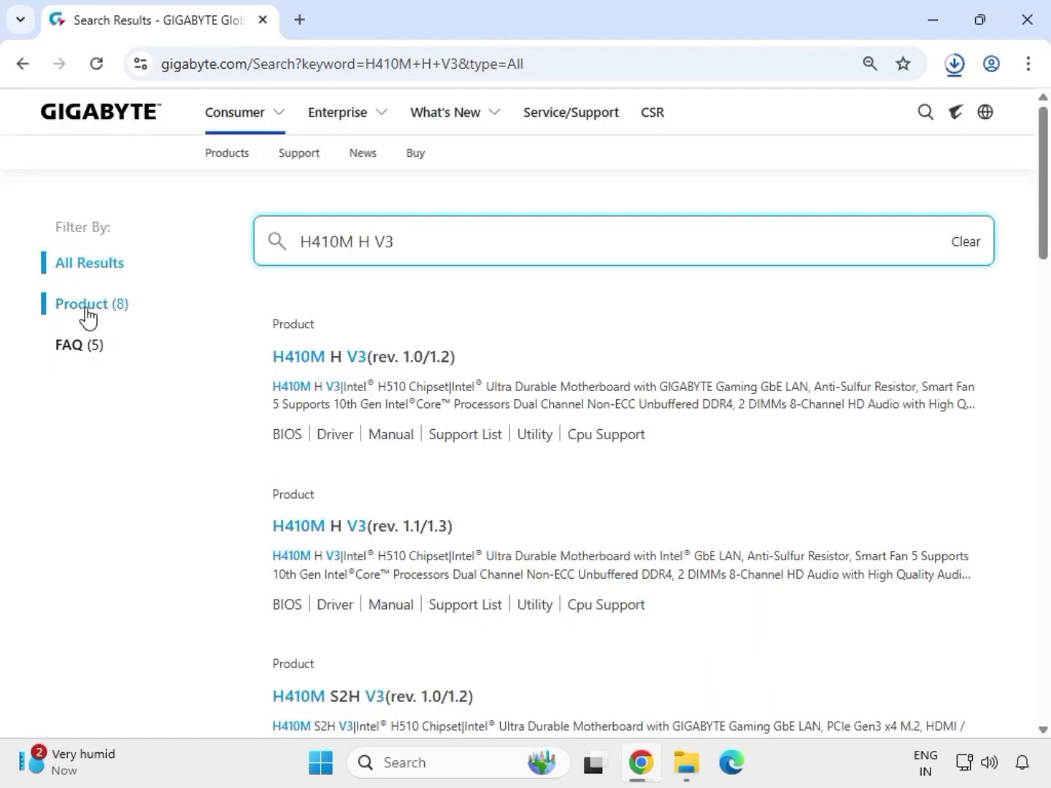
{"action": "left_click", "coordinate": [87, 317]}
{"action": "mouse_move", "coordinate": [687, 763]}
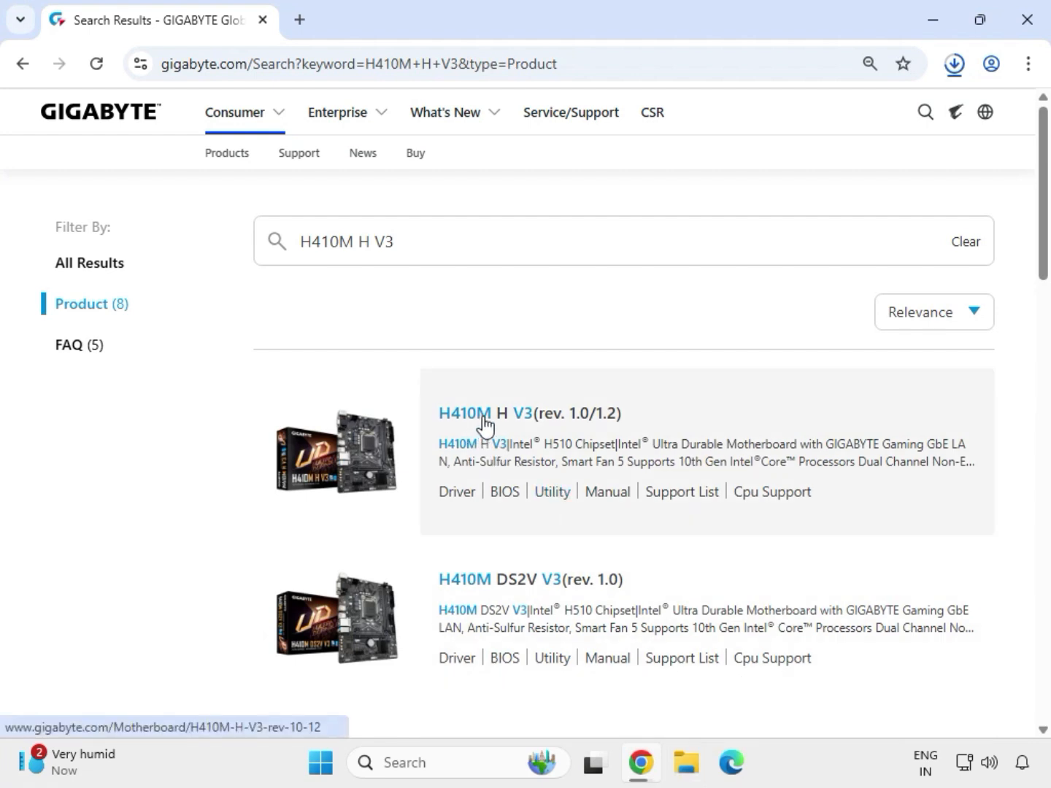
{"action": "left_click", "coordinate": [483, 418]}
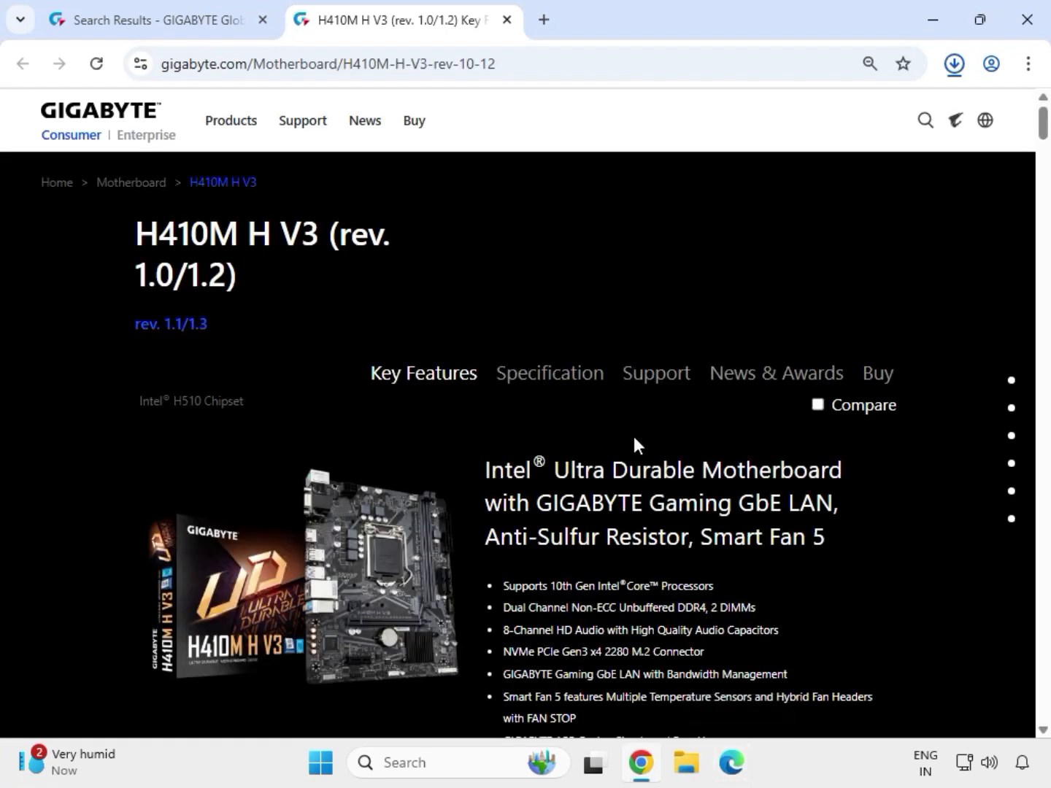
Step: Open the motherboard's support downloads and set the driver OS to Windows 11 64bit
{"action": "left_click", "coordinate": [655, 374]}
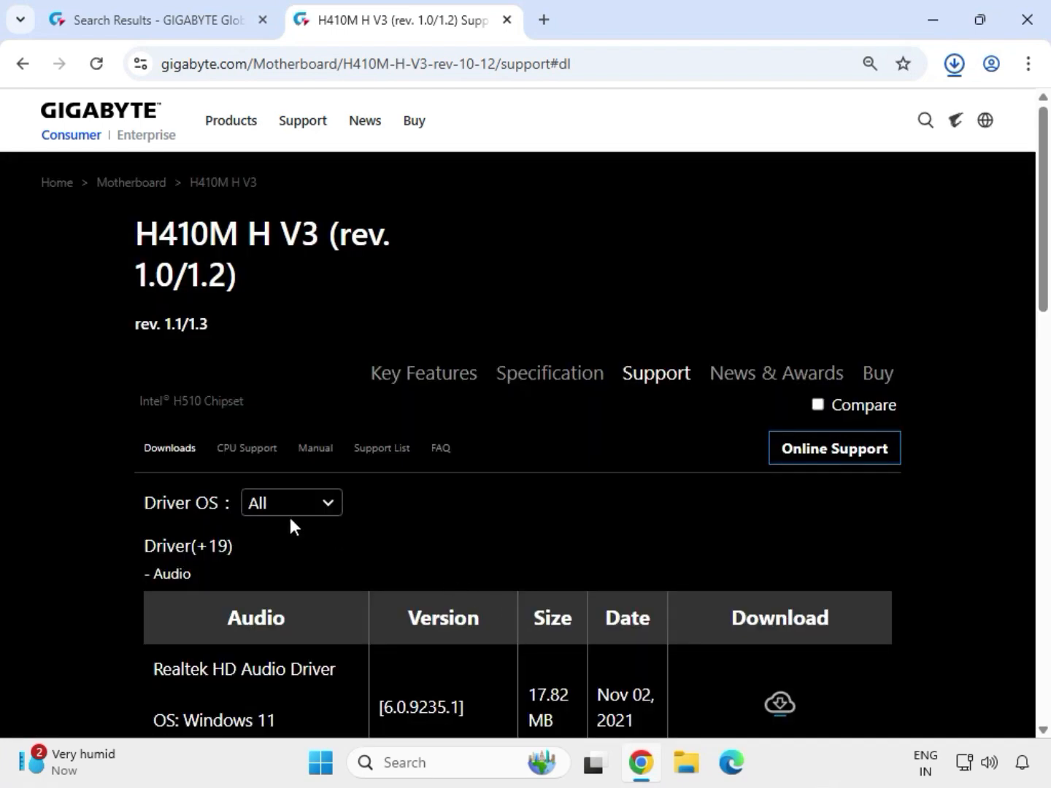
{"action": "left_click", "coordinate": [294, 510]}
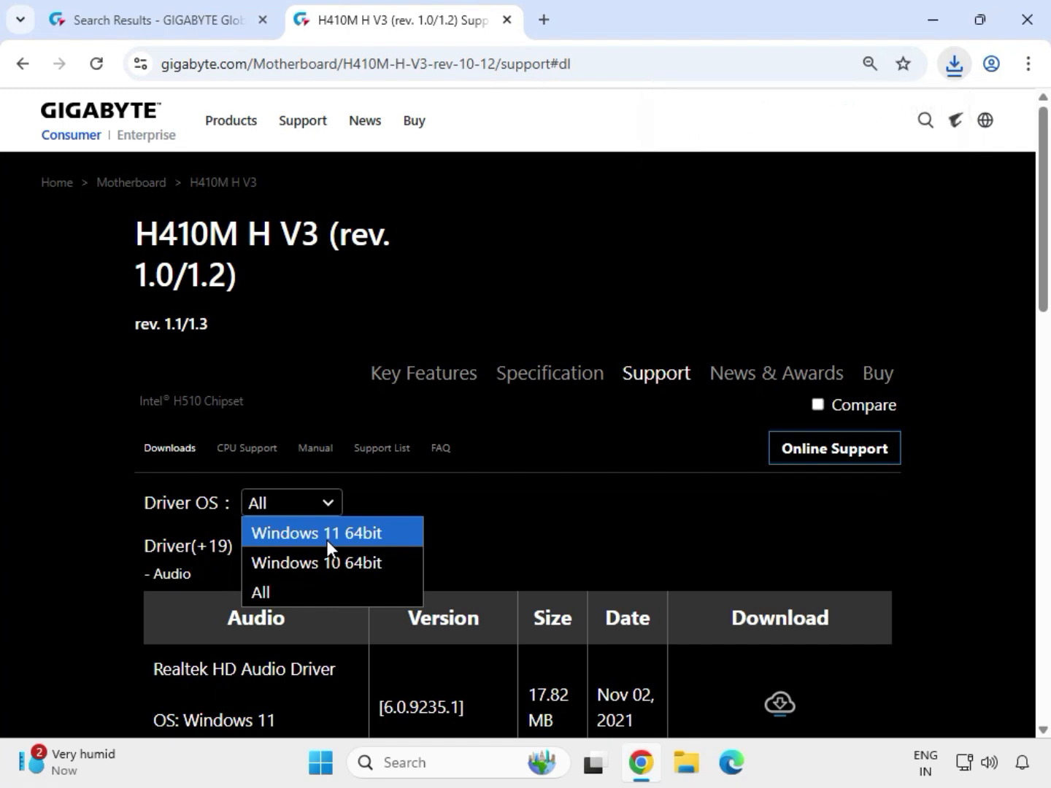
{"action": "left_click", "coordinate": [325, 539]}
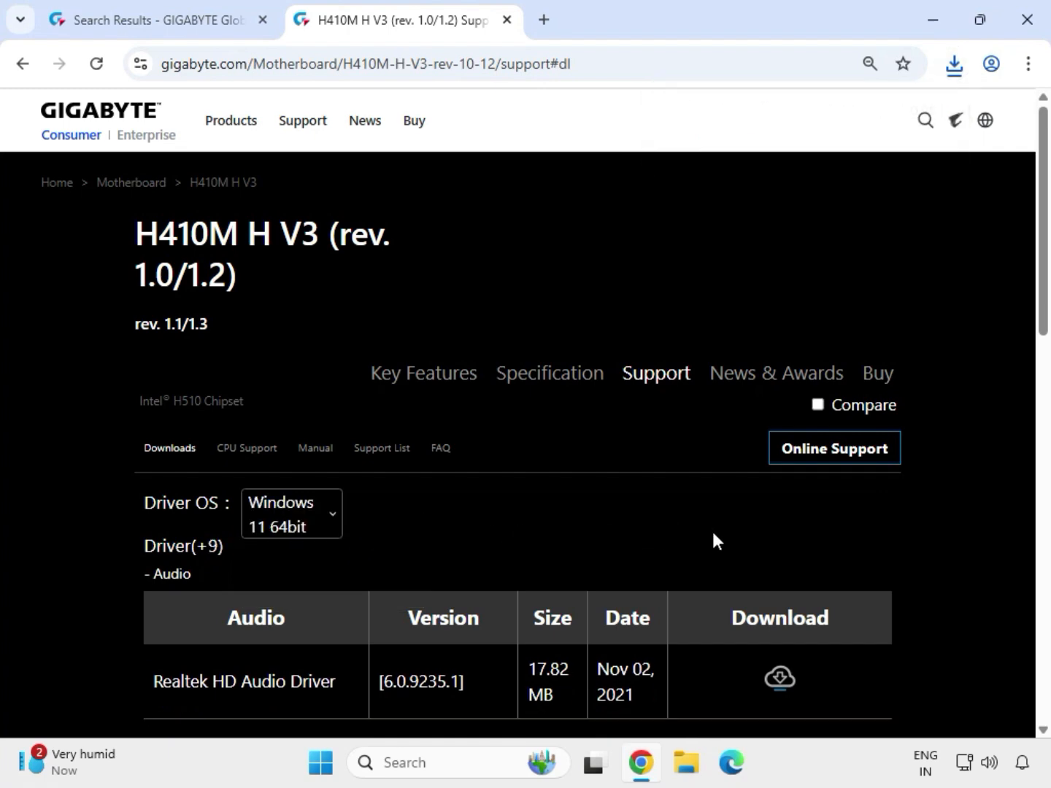
Step: Download the Realtek HD Audio Driver and check its progress in the recent downloads
{"action": "key", "text": "ctrl+j"}
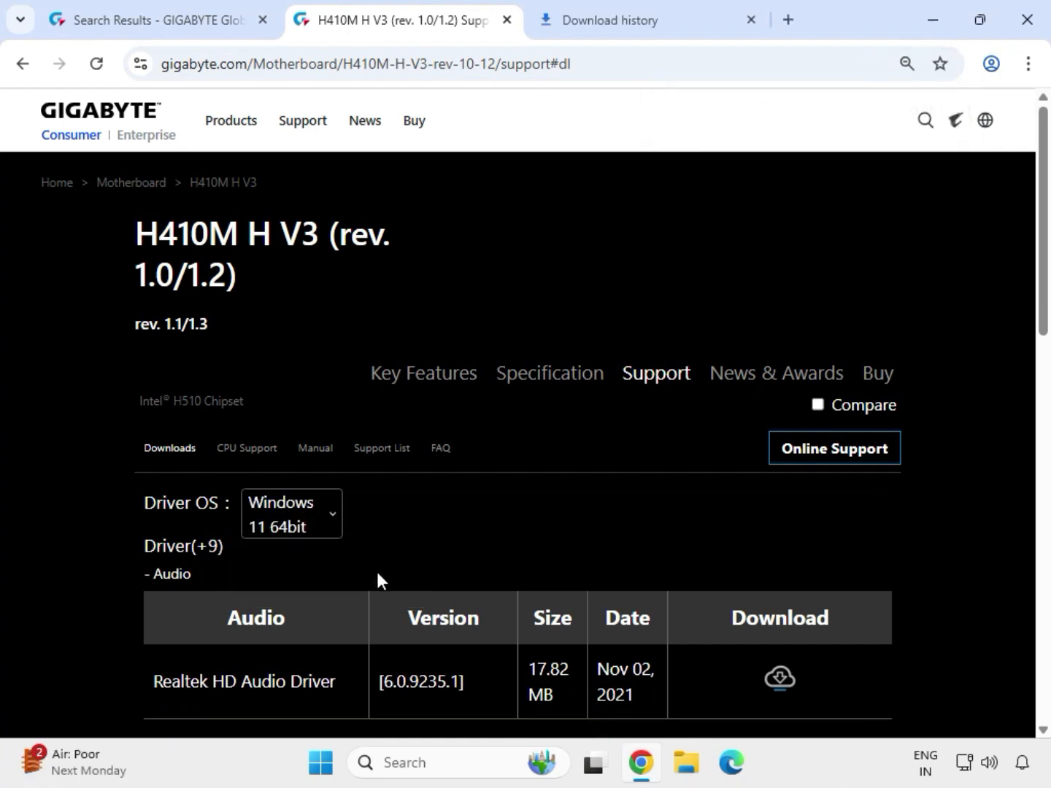
{"action": "scroll", "coordinate": [376, 577], "scroll_direction": "down", "scroll_amount": 1}
{"action": "left_click_drag", "start_coordinate": [213, 579], "coordinate": [333, 579]}
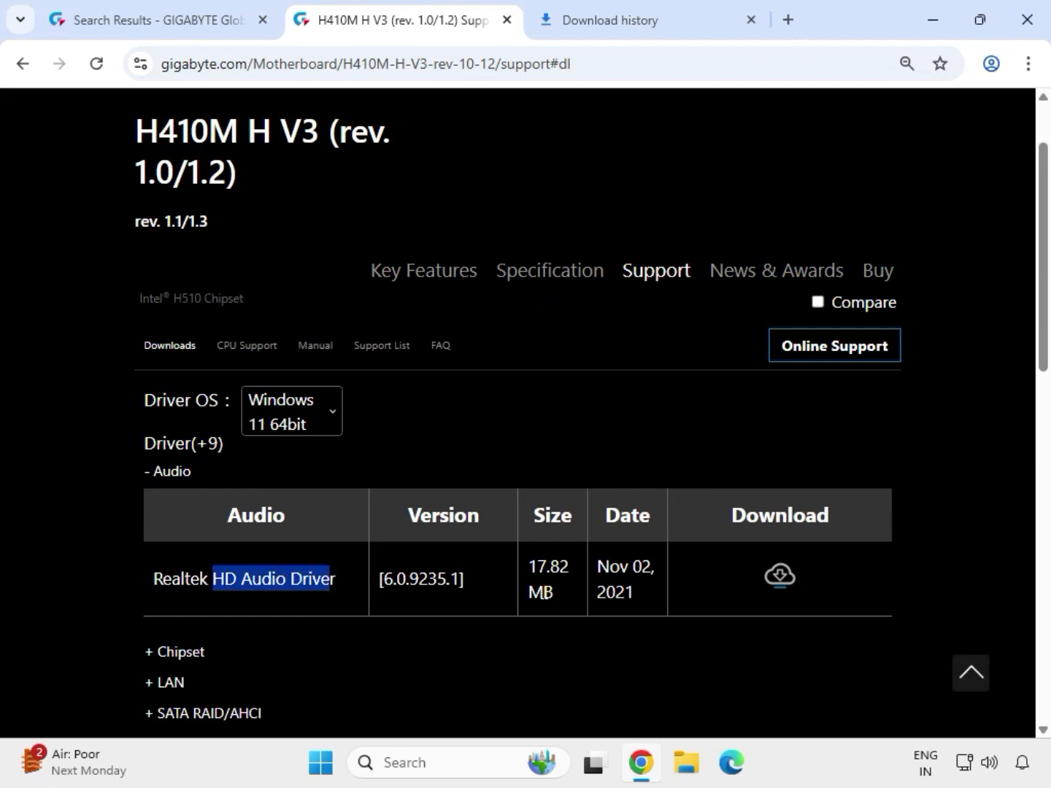
{"action": "left_click", "coordinate": [779, 578]}
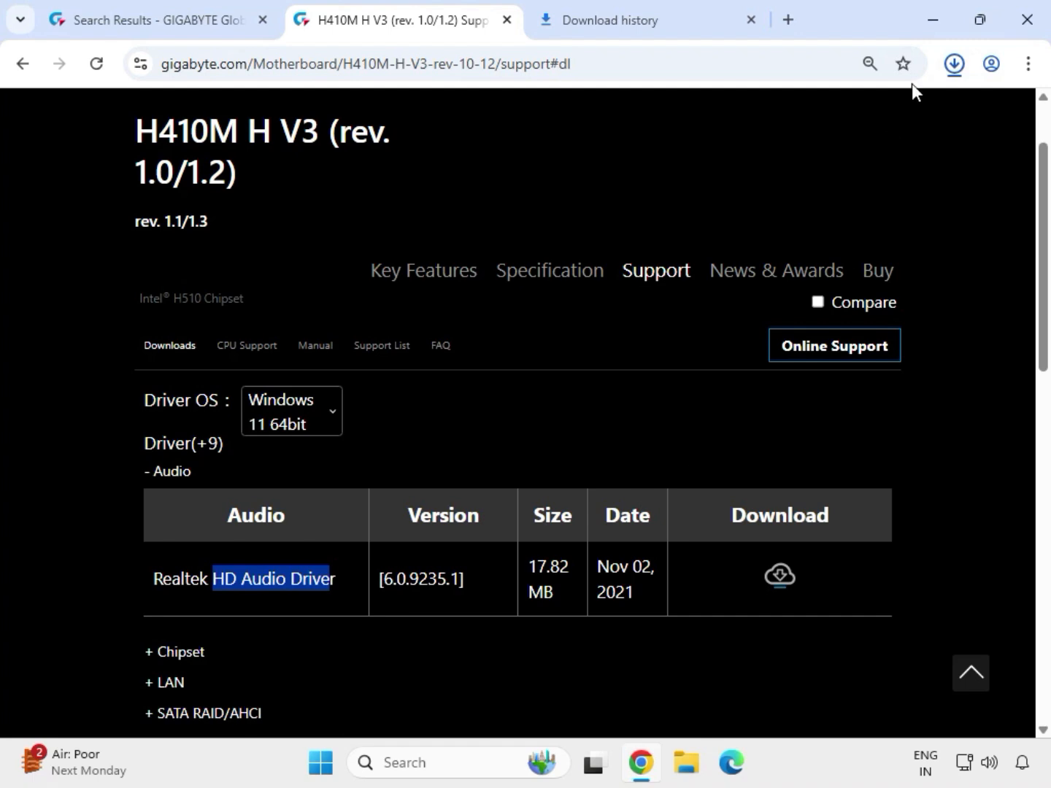
{"action": "left_click", "coordinate": [952, 65]}
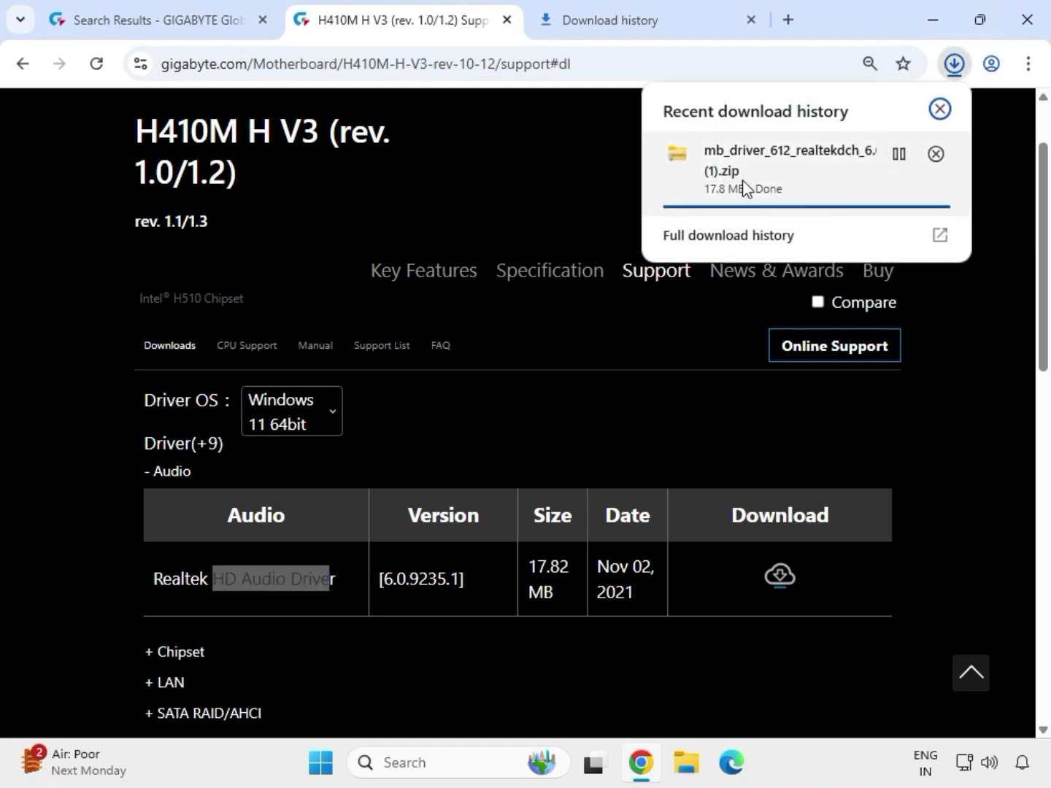
{"action": "left_click", "coordinate": [927, 398]}
Step: Expand the Chipset drivers and download the May 16, 2022 Intel INF installation and the Intel Serial I/O driver
{"action": "scroll", "coordinate": [374, 592], "scroll_direction": "down", "scroll_amount": 4}
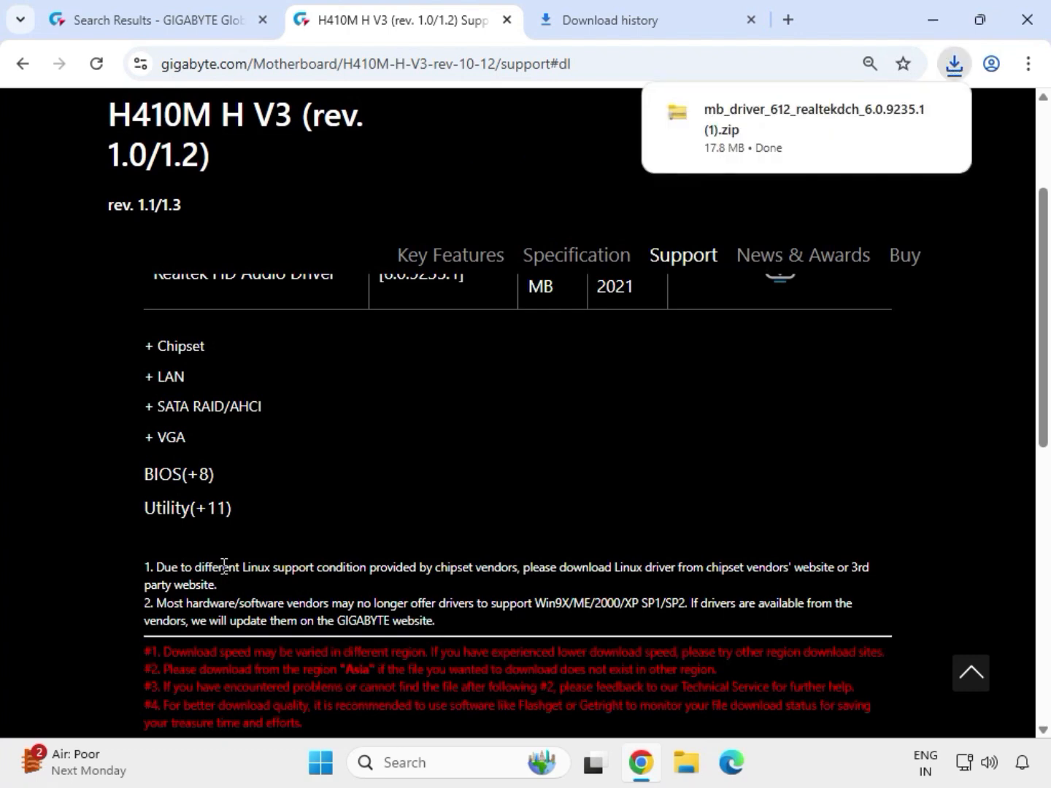
{"action": "left_click", "coordinate": [186, 349]}
{"action": "left_click_drag", "start_coordinate": [152, 319], "coordinate": [290, 325]}
{"action": "left_click", "coordinate": [780, 316]}
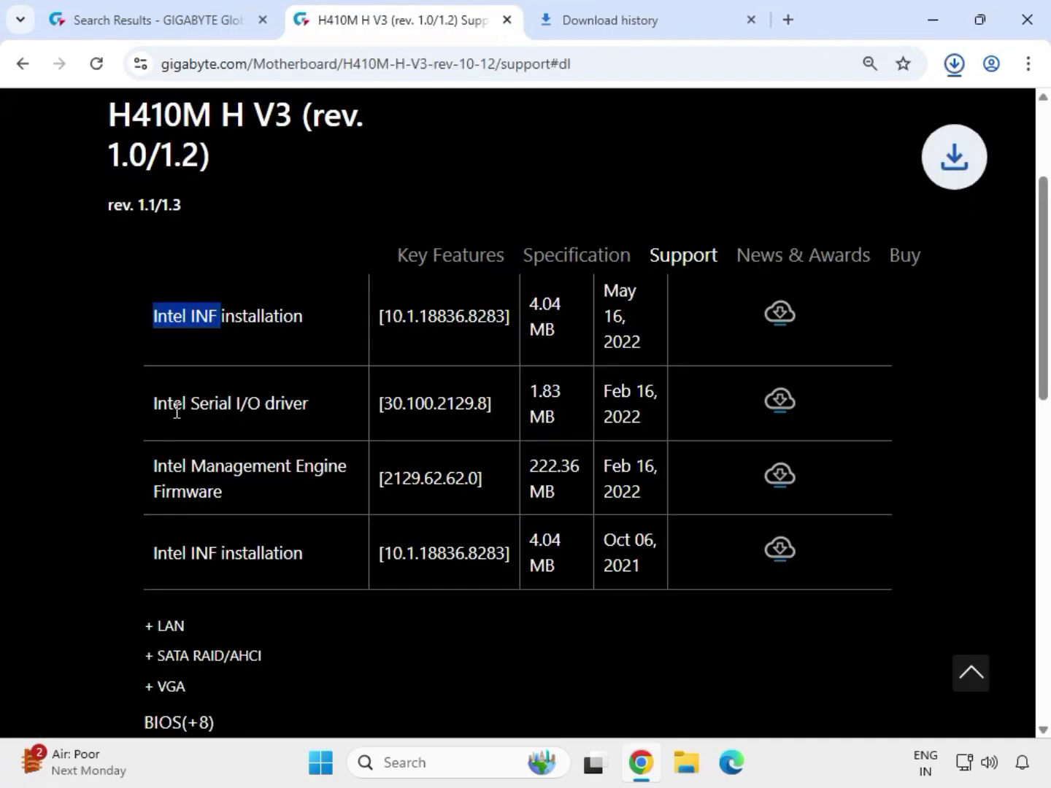
{"action": "left_click_drag", "start_coordinate": [177, 410], "coordinate": [392, 411]}
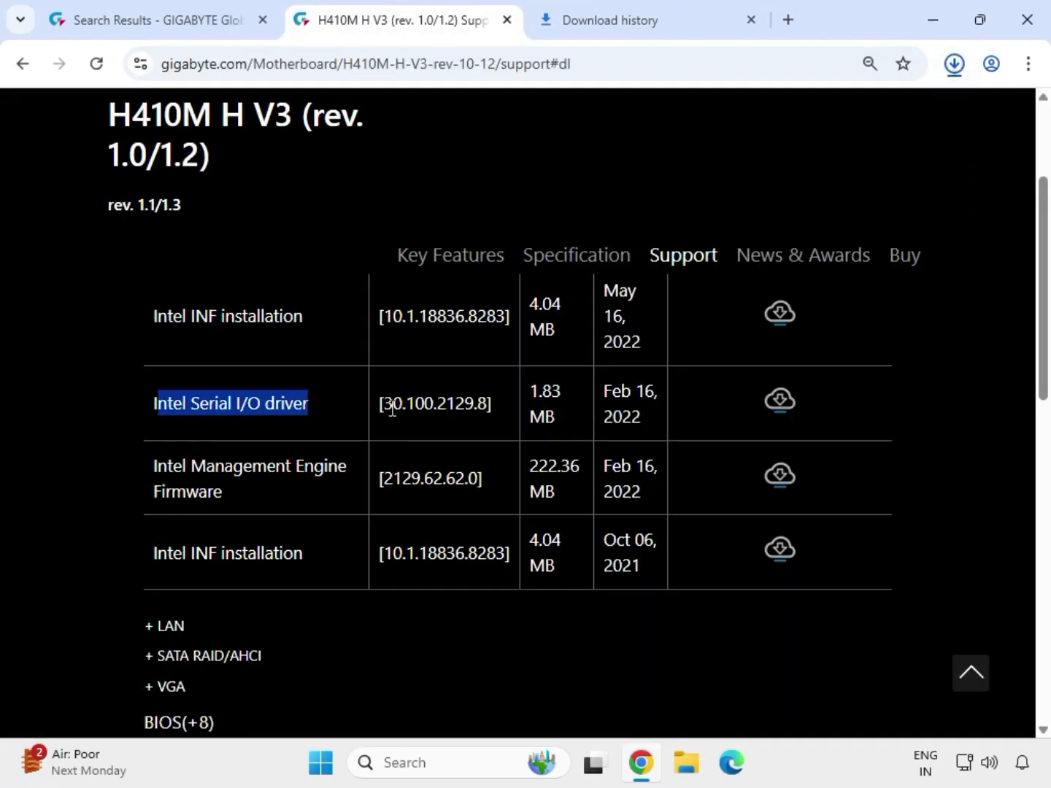
{"action": "left_click", "coordinate": [778, 402]}
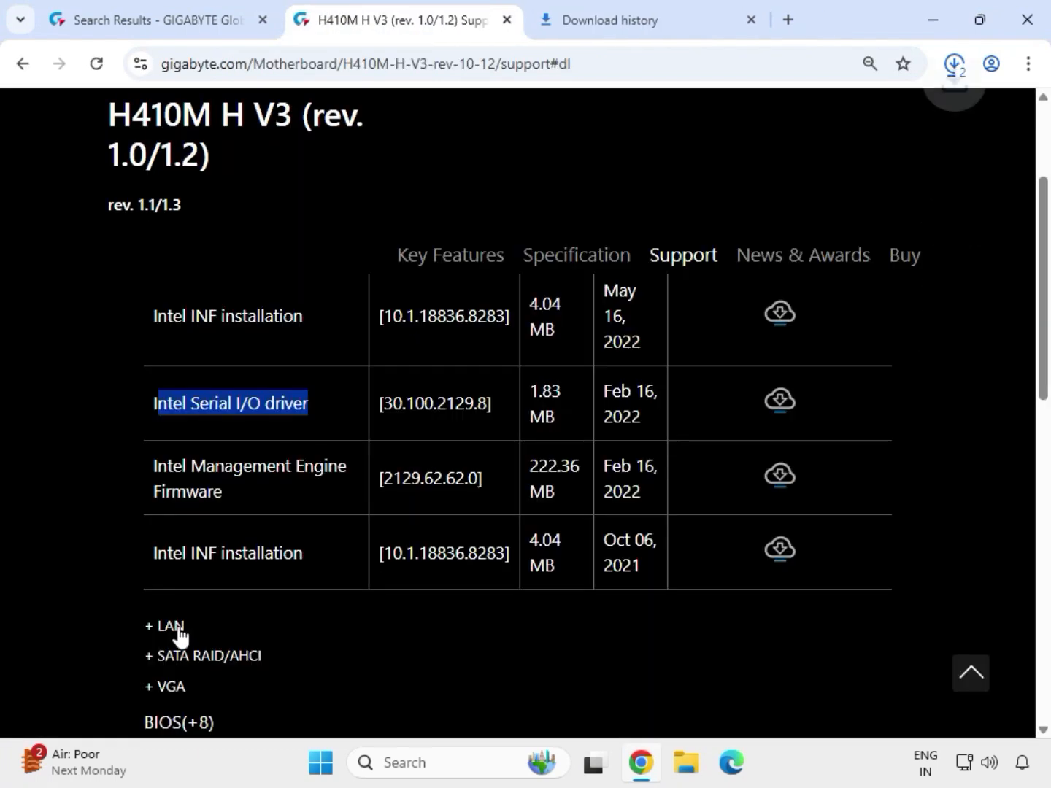
Step: Expand the LAN drivers and download the Realtek LAN Driver
{"action": "left_click", "coordinate": [178, 628]}
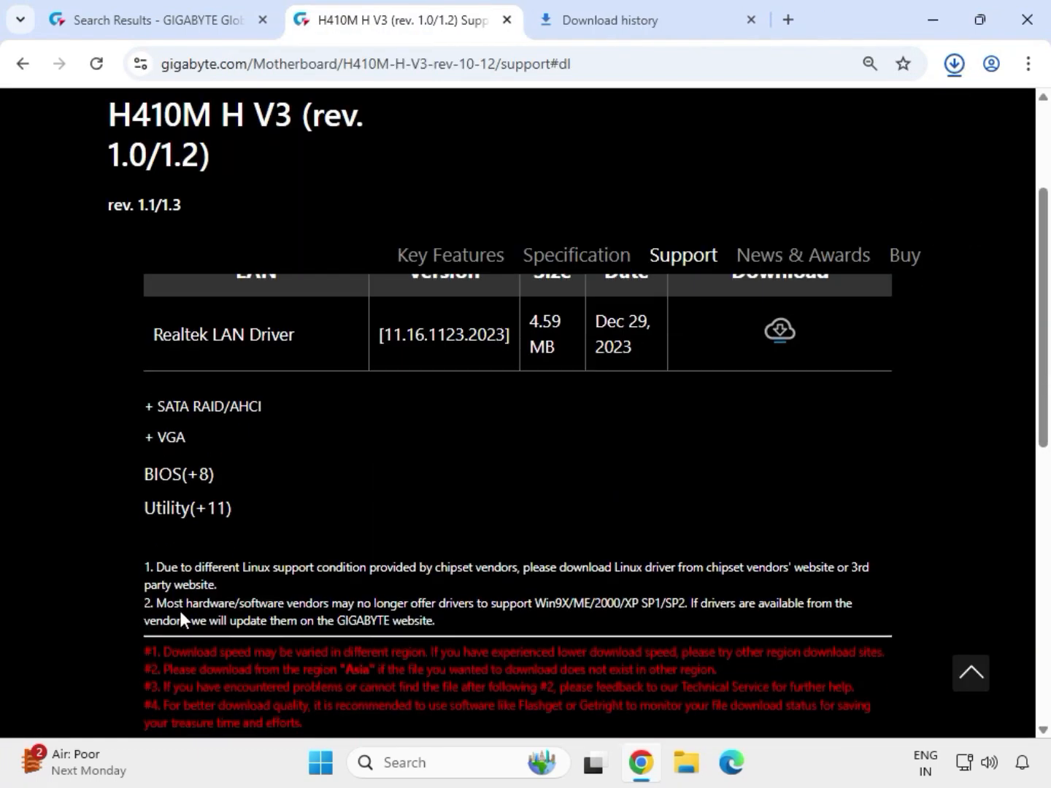
{"action": "left_click_drag", "start_coordinate": [150, 336], "coordinate": [490, 334]}
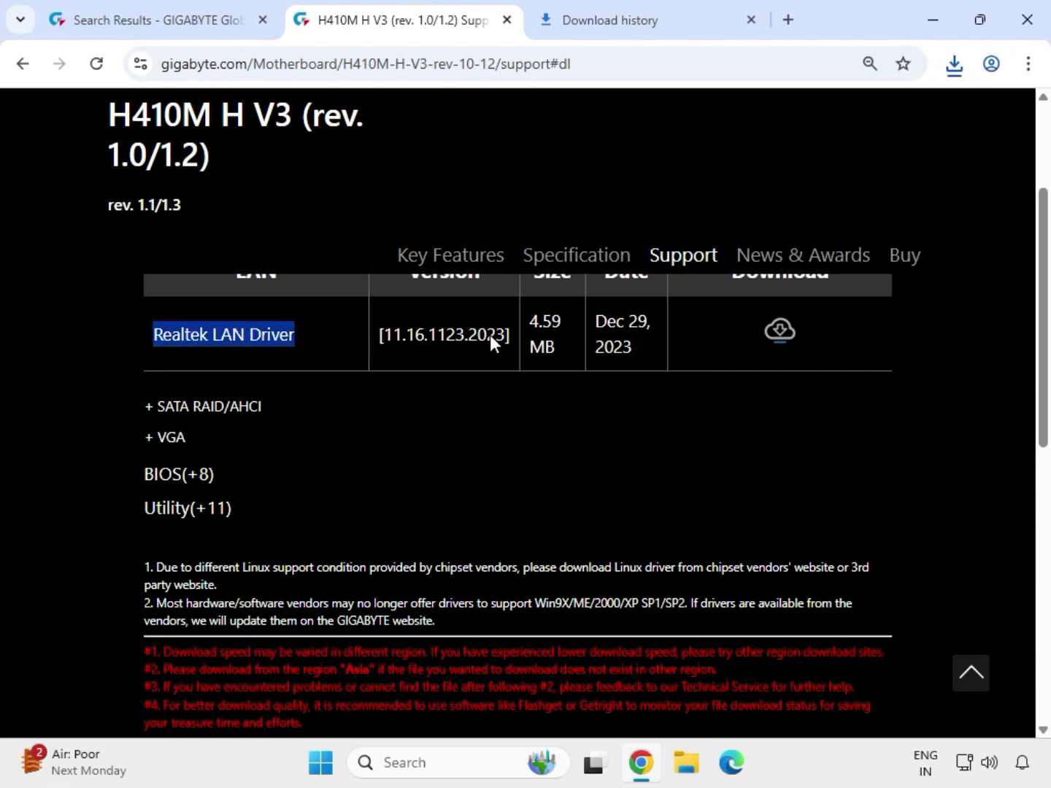
{"action": "left_click", "coordinate": [778, 330]}
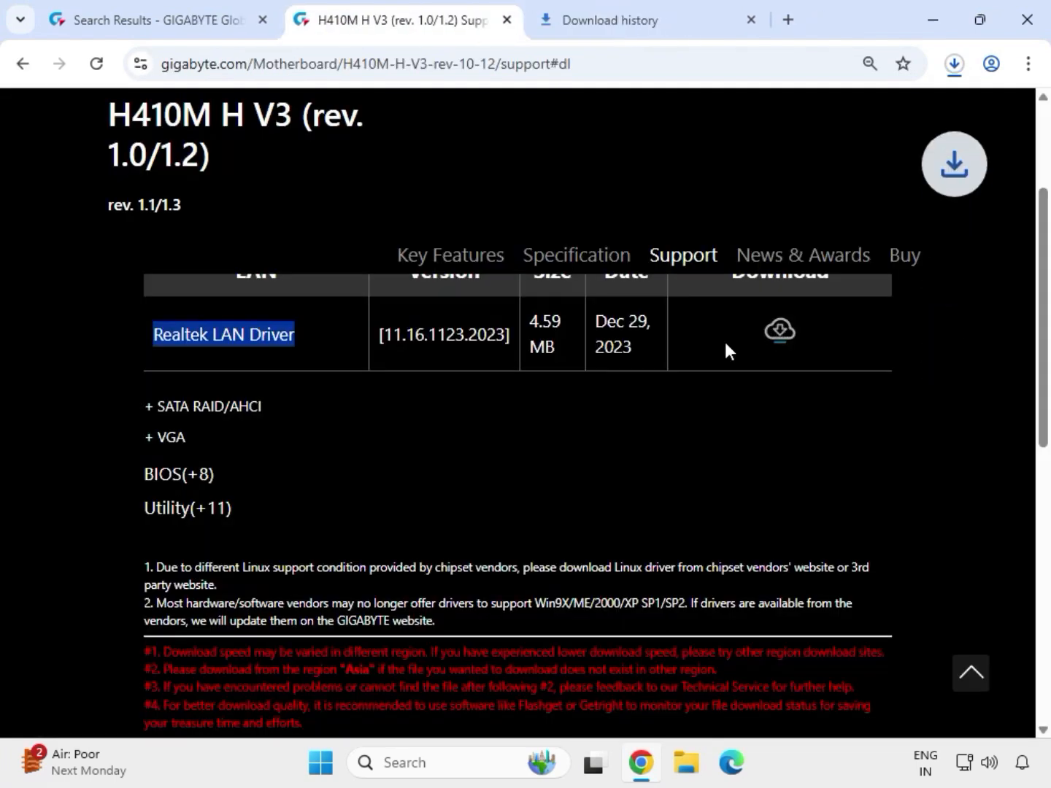
Step: Download the Intel Graphic Driver from the VGA category and show the downloaded driver archives in their File Explorer folder
{"action": "left_click_drag", "start_coordinate": [151, 438], "coordinate": [203, 440]}
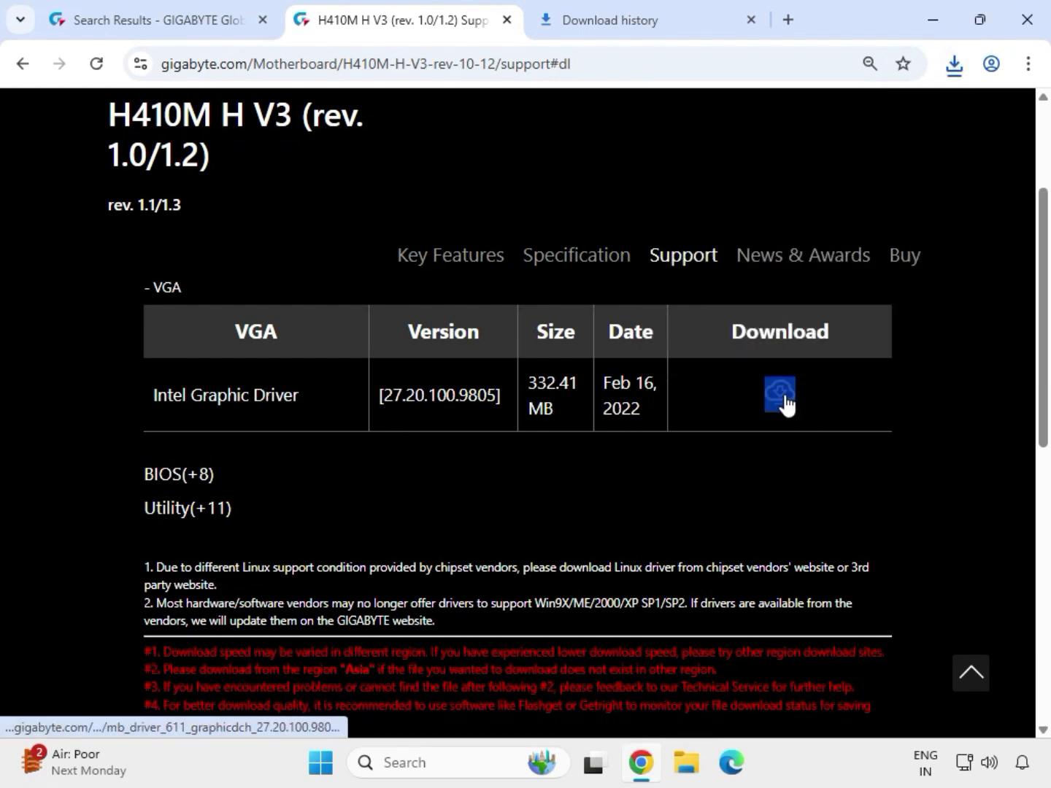
{"action": "left_click", "coordinate": [786, 398]}
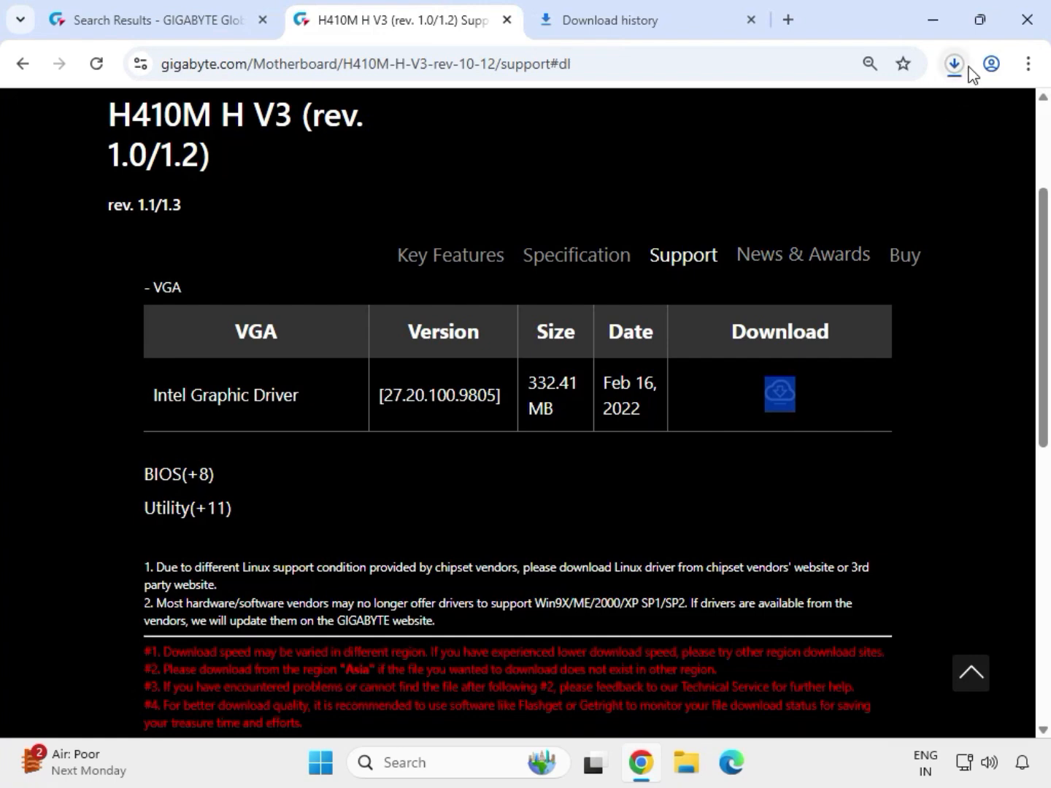
{"action": "left_click", "coordinate": [957, 65]}
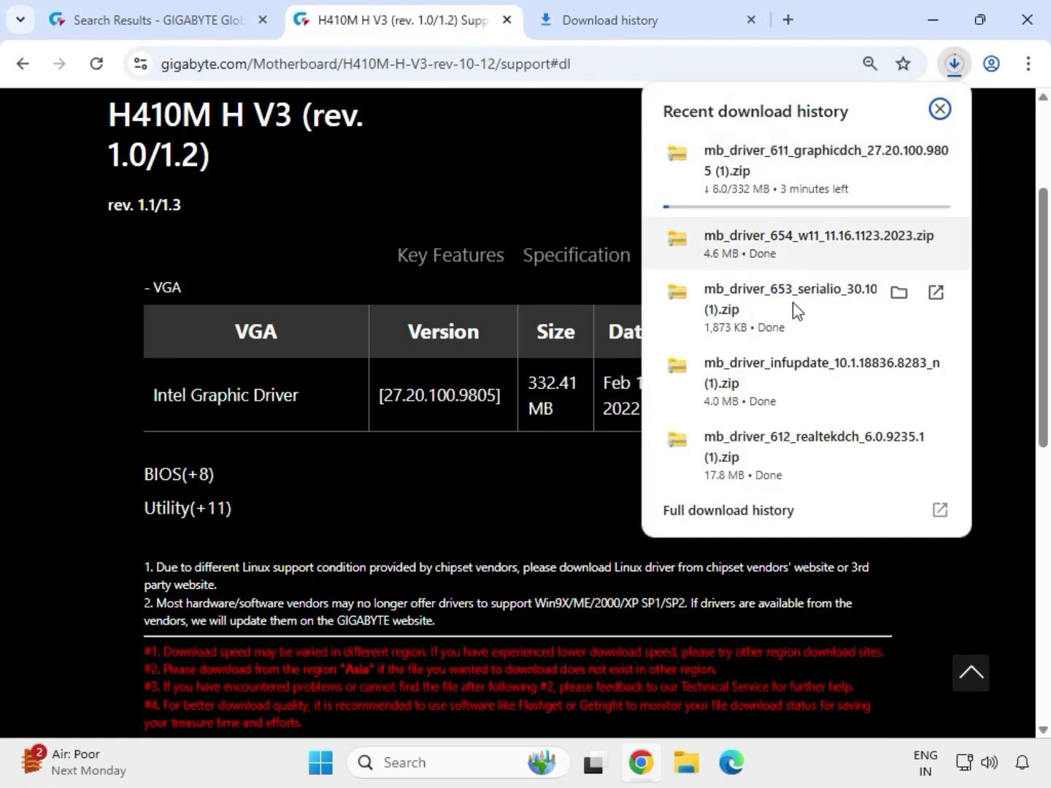
{"action": "left_click", "coordinate": [898, 296]}
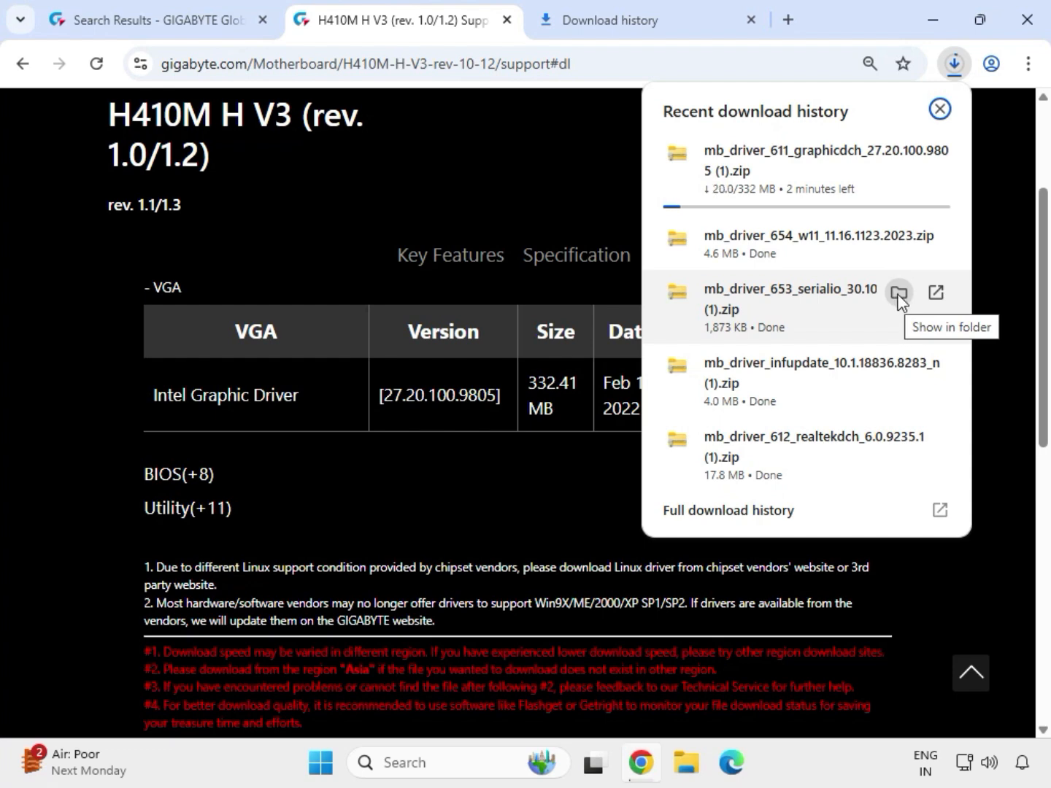
{"action": "left_click", "coordinate": [898, 293]}
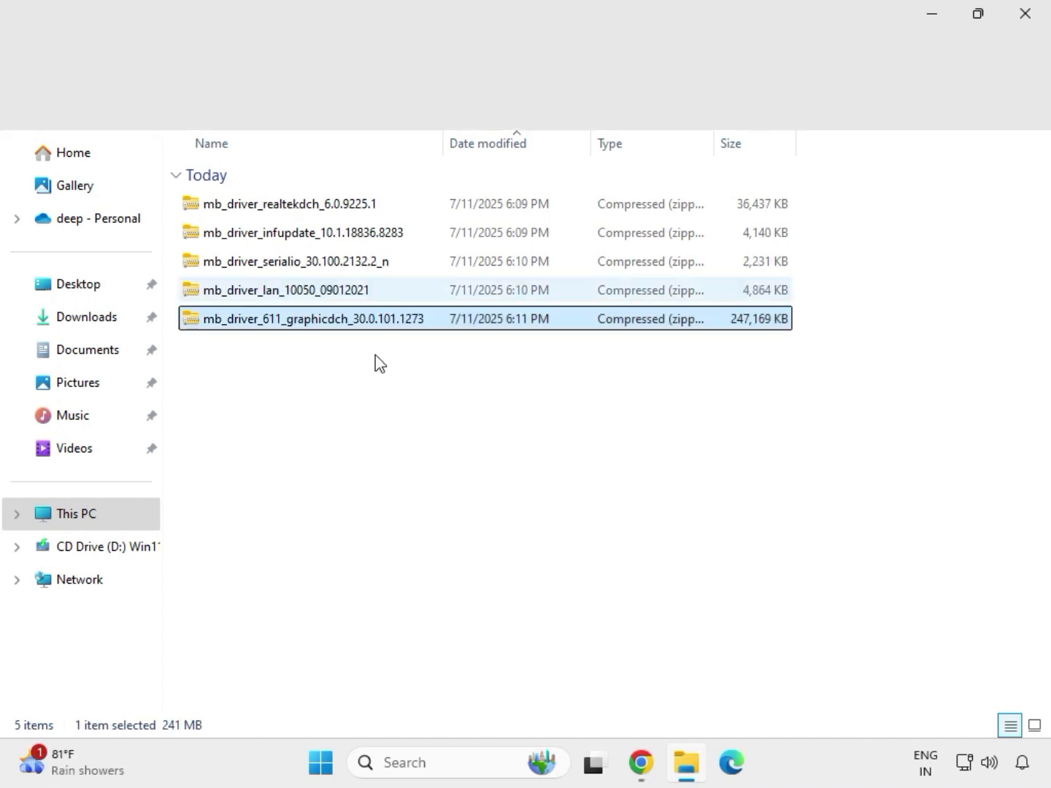
Step: Extract the mb_driver_611_graphicdch_30.0.101.1273 archive to its default folder in Downloads and close the extracted folder's window
{"action": "left_click_drag", "start_coordinate": [375, 354], "coordinate": [325, 191]}
{"action": "left_click", "coordinate": [367, 324]}
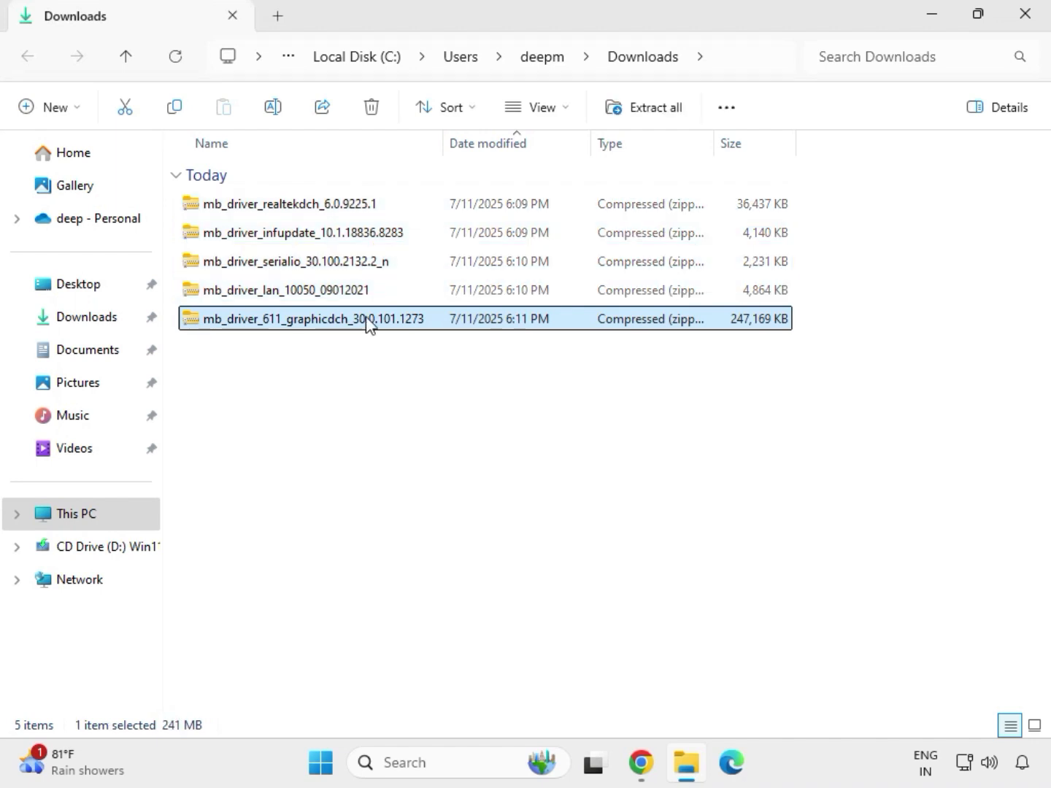
{"action": "right_click", "coordinate": [367, 323]}
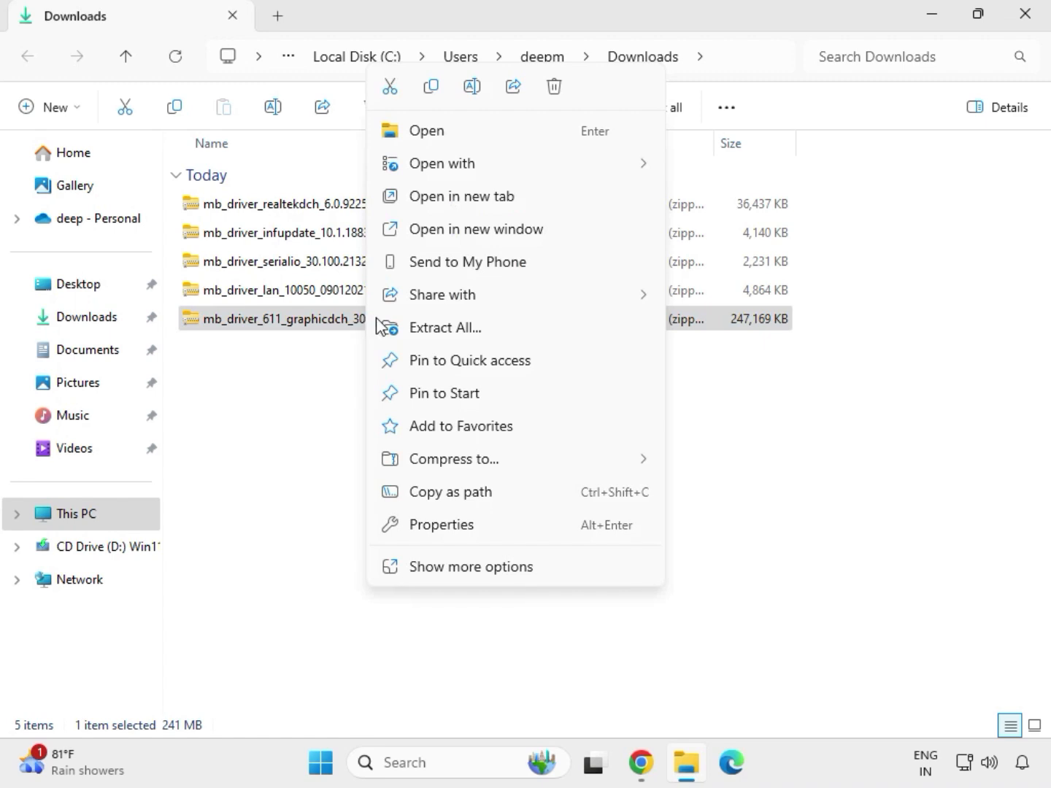
{"action": "left_click", "coordinate": [472, 574]}
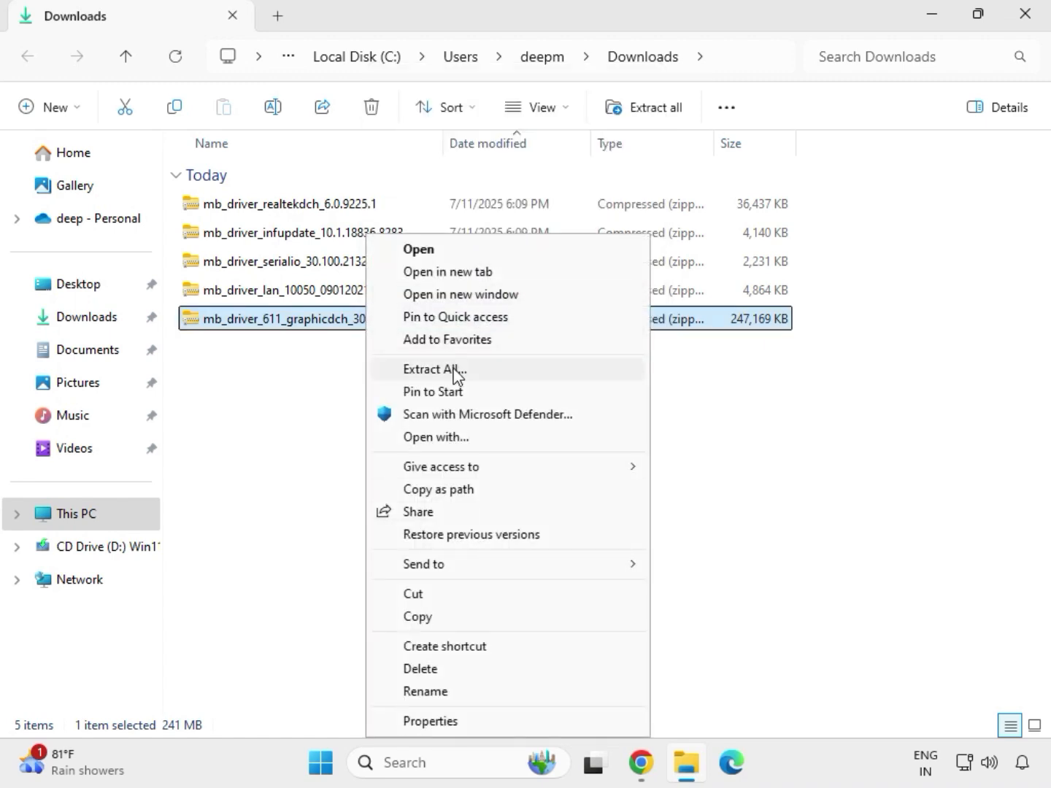
{"action": "left_click", "coordinate": [449, 371]}
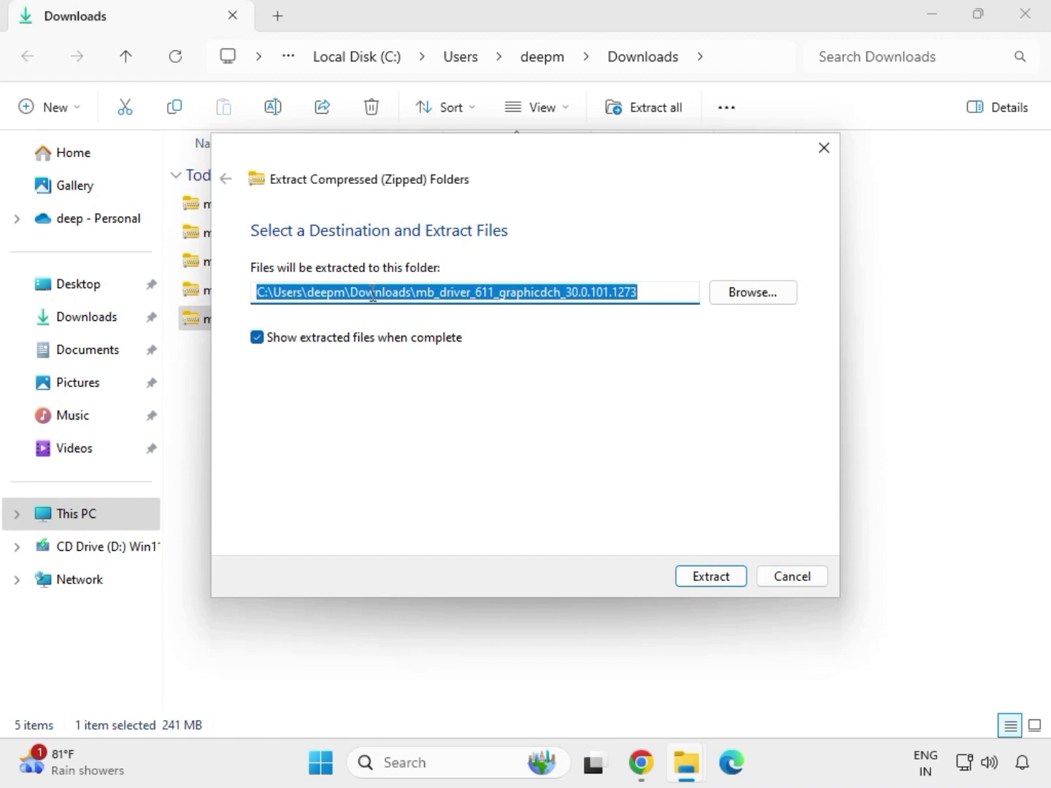
{"action": "left_click", "coordinate": [717, 585]}
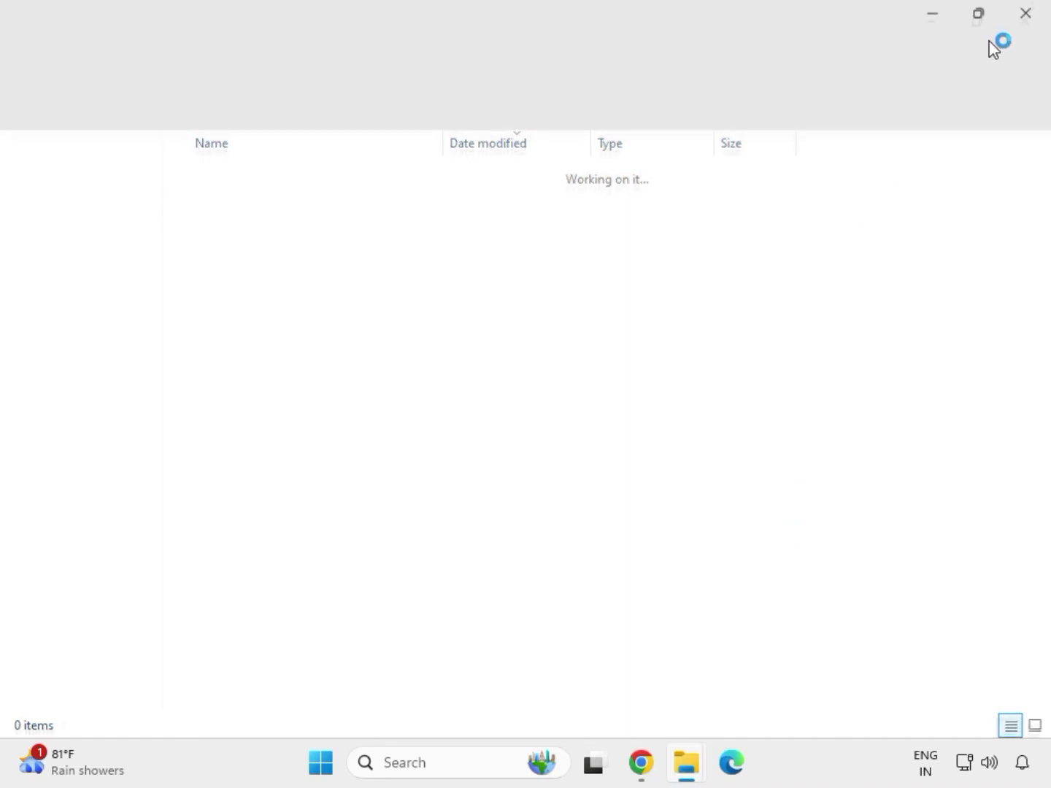
{"action": "left_click", "coordinate": [1025, 17]}
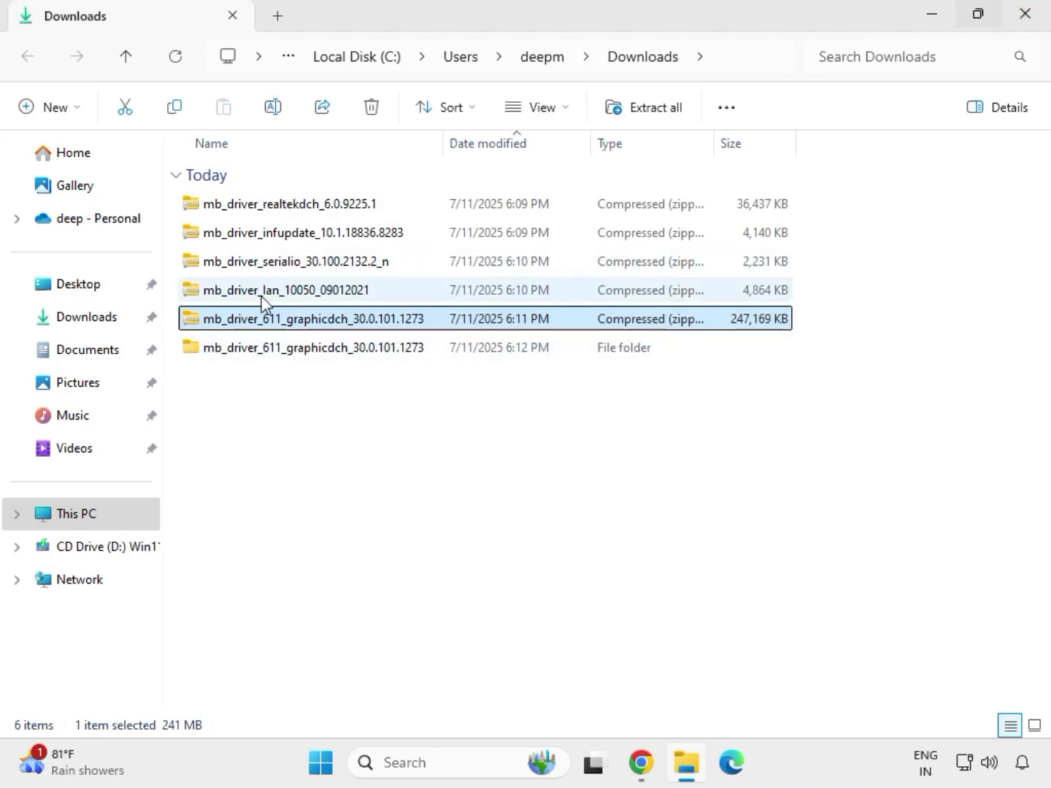
Step: Extract the mb_driver_lan_10050_09012021 archive to its default folder in Downloads and close the extracted folder's window
{"action": "left_click", "coordinate": [266, 293]}
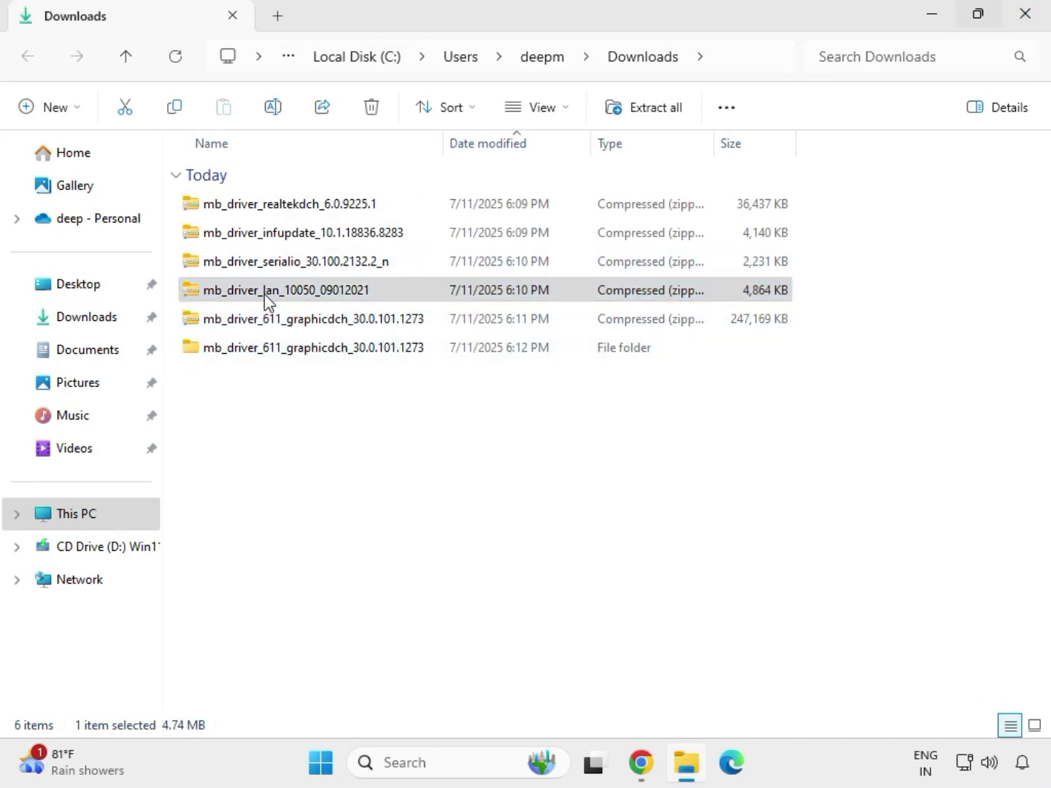
{"action": "right_click", "coordinate": [264, 294]}
{"action": "left_click", "coordinate": [352, 569]}
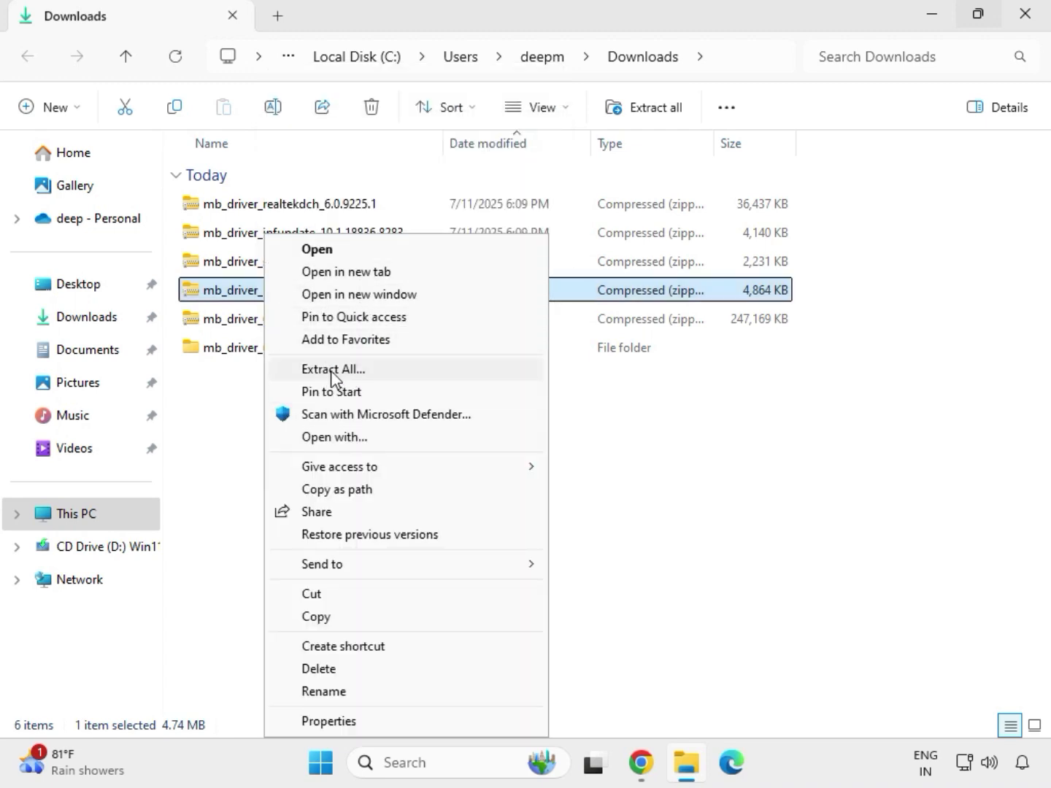
{"action": "left_click", "coordinate": [333, 371]}
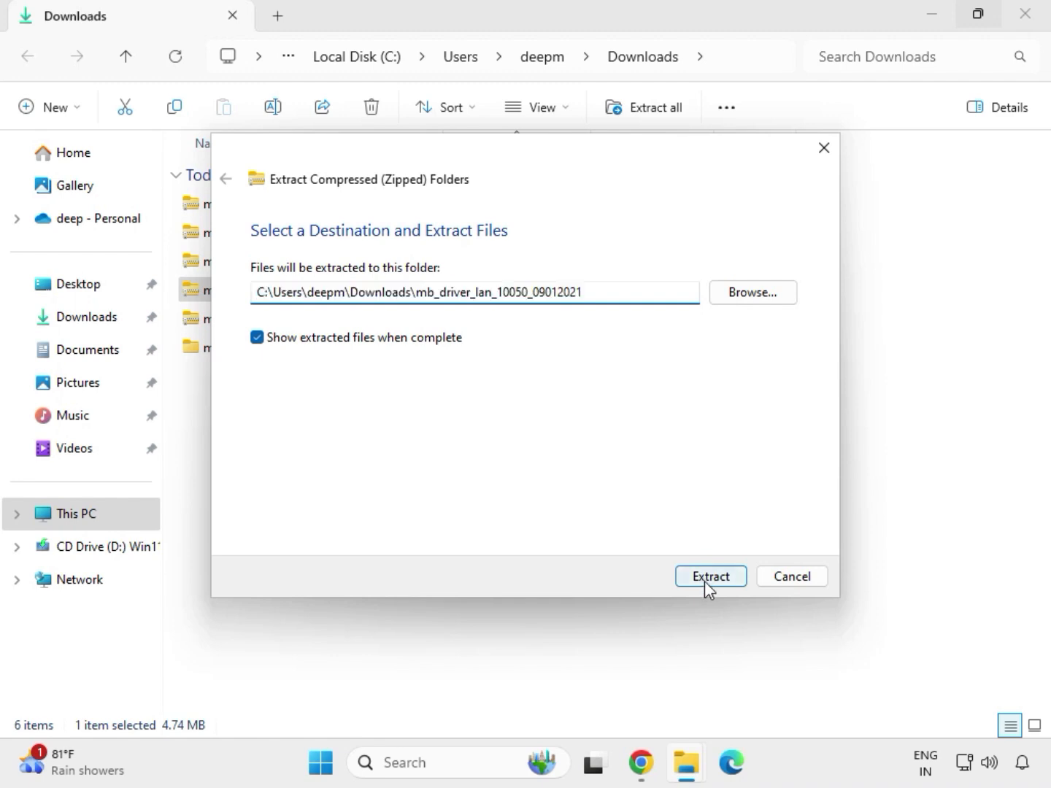
{"action": "left_click", "coordinate": [705, 581]}
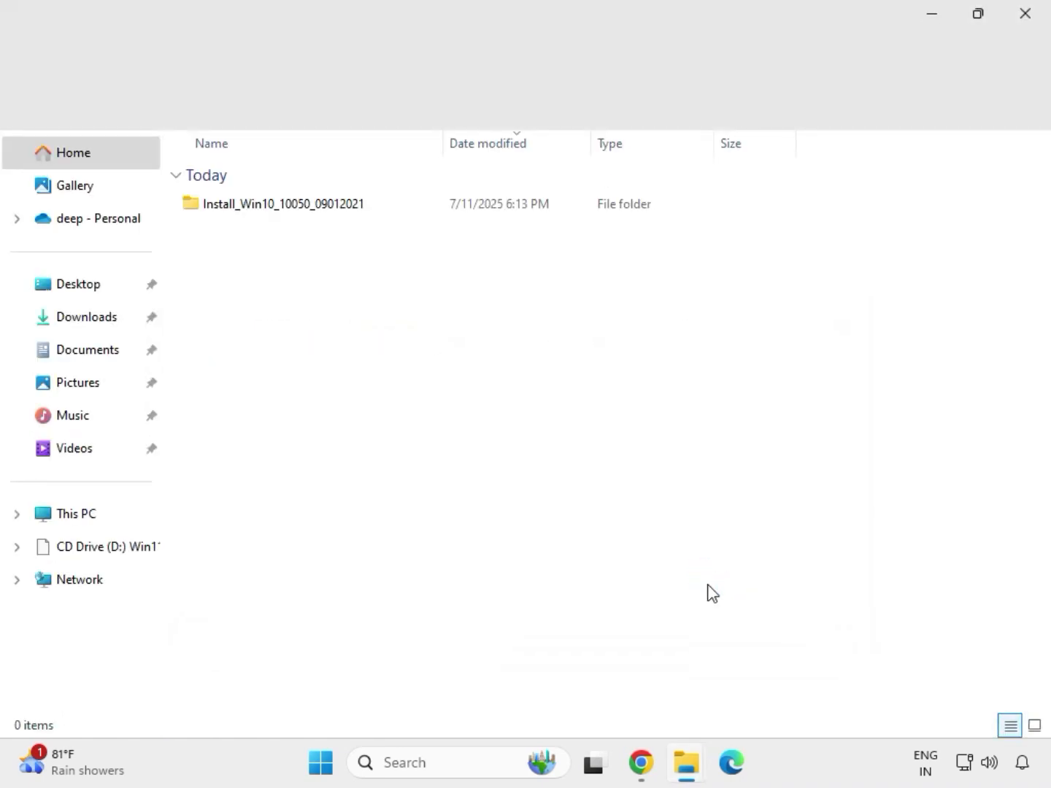
{"action": "left_click", "coordinate": [1025, 23]}
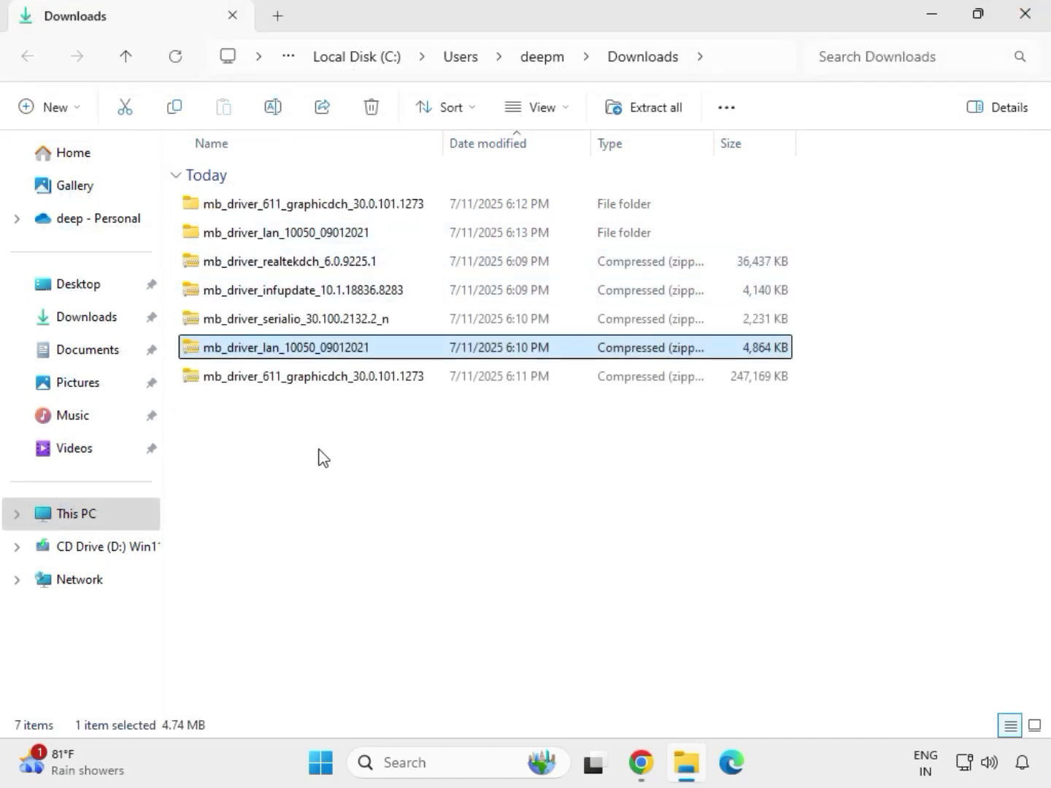
Step: Extract the mb_driver_serialio_30.100.2132.2_n archive to its default folder in Downloads
{"action": "left_click", "coordinate": [261, 325]}
{"action": "right_click", "coordinate": [262, 325]}
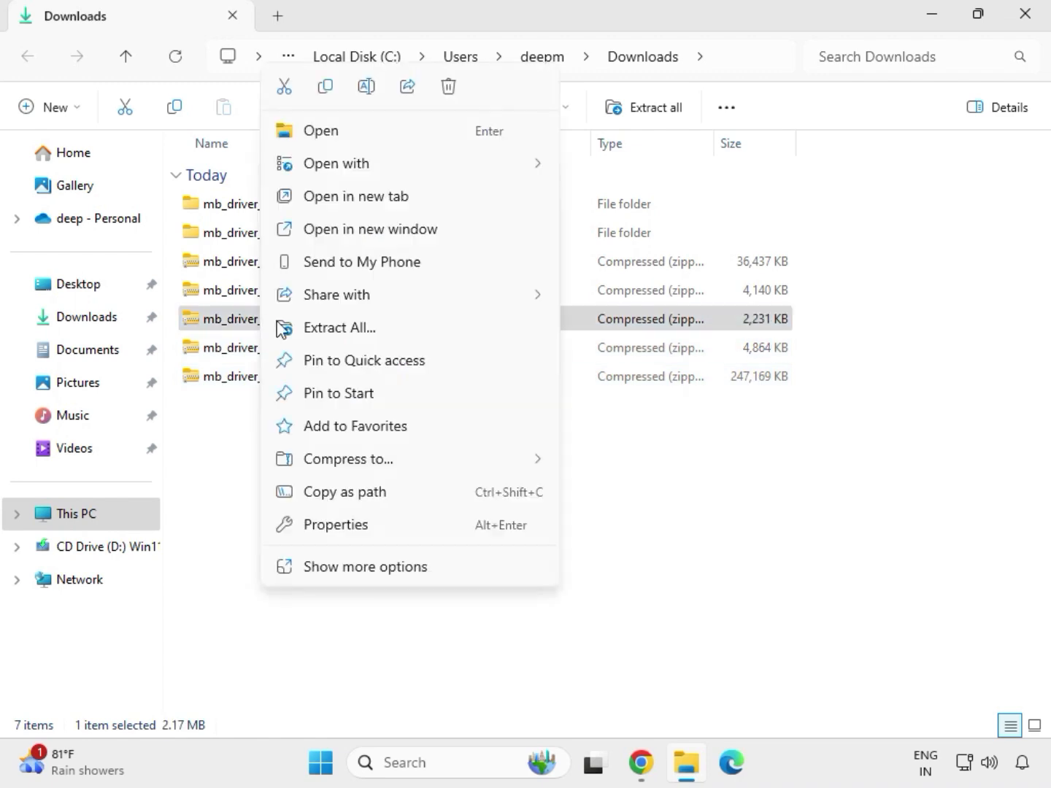
{"action": "left_click", "coordinate": [323, 328]}
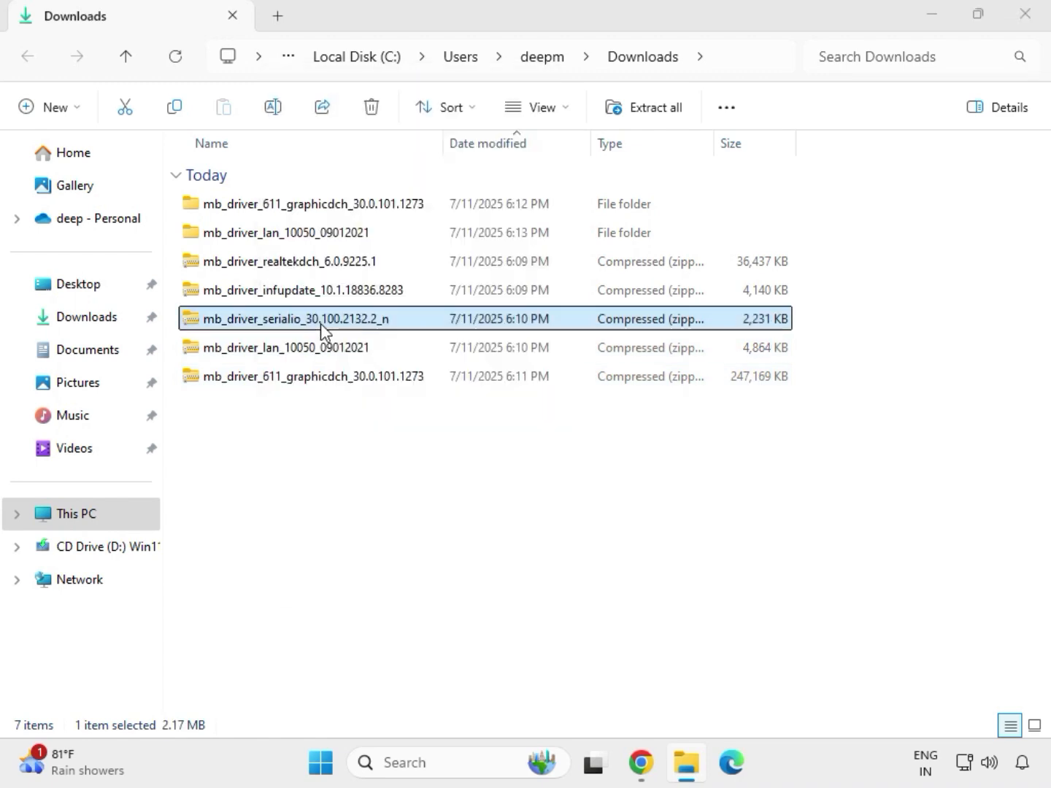
{"action": "left_click", "coordinate": [683, 575]}
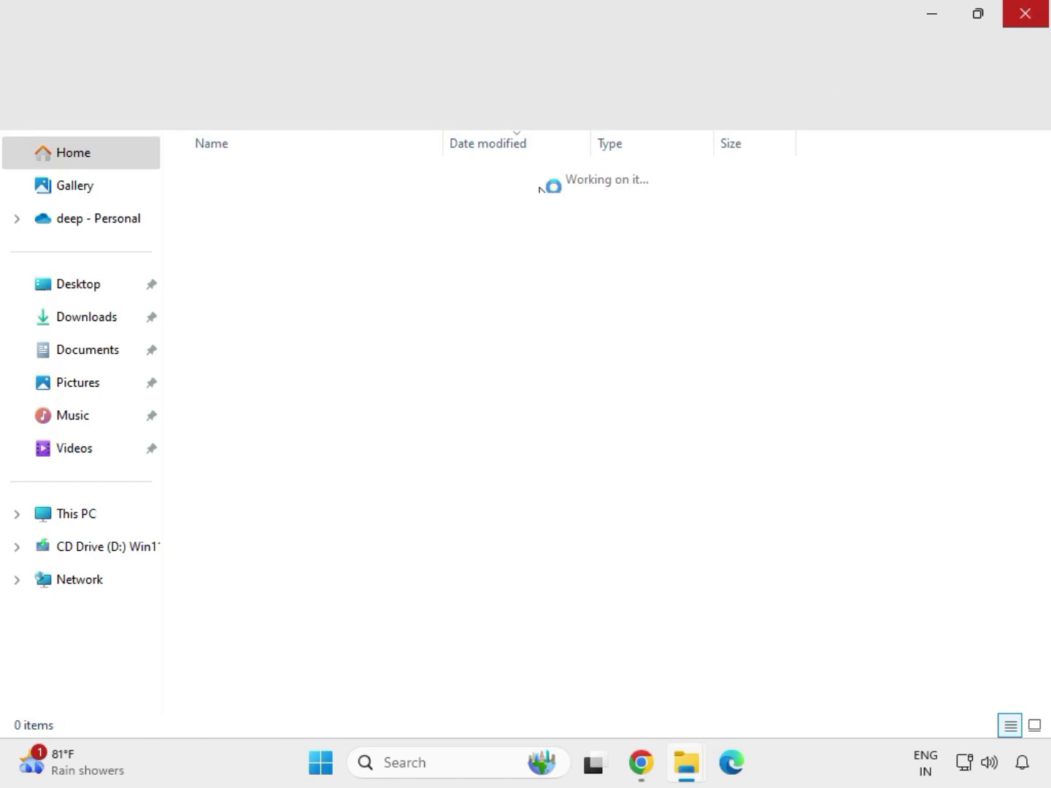
Step: Extract the mb_driver_infupdate_10.1.18836.8283 archive to its default folder in Downloads and close the extracted folder's window
{"action": "left_click", "coordinate": [273, 293]}
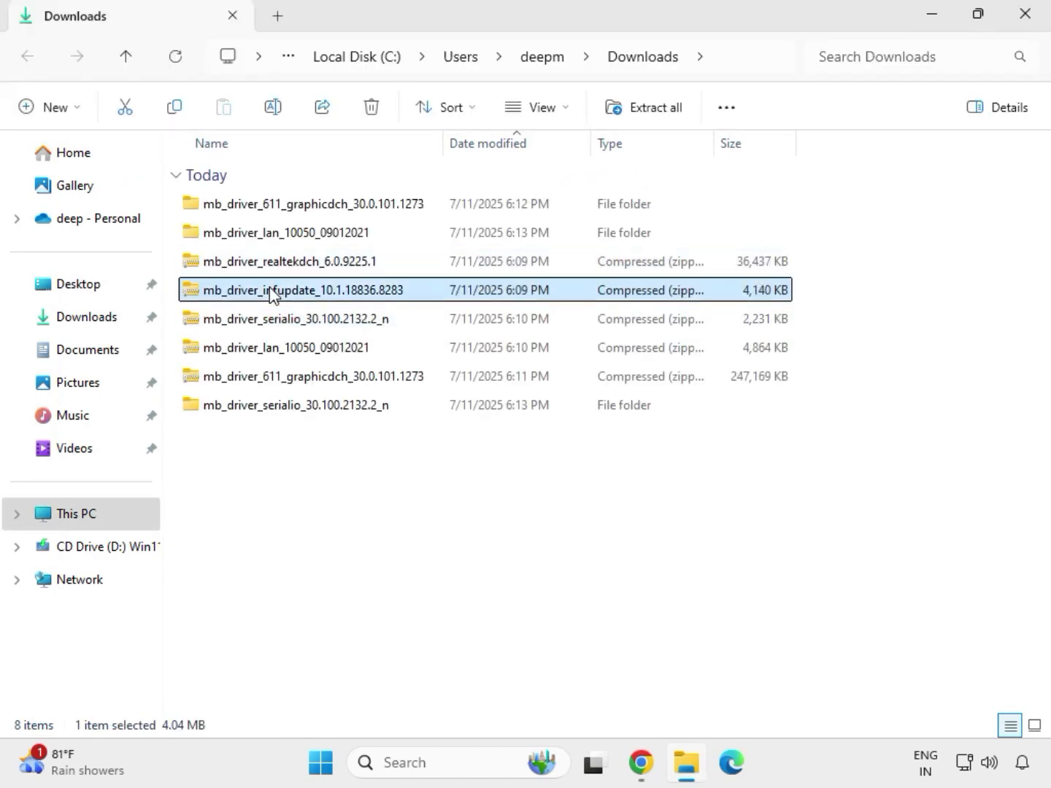
{"action": "right_click", "coordinate": [273, 294]}
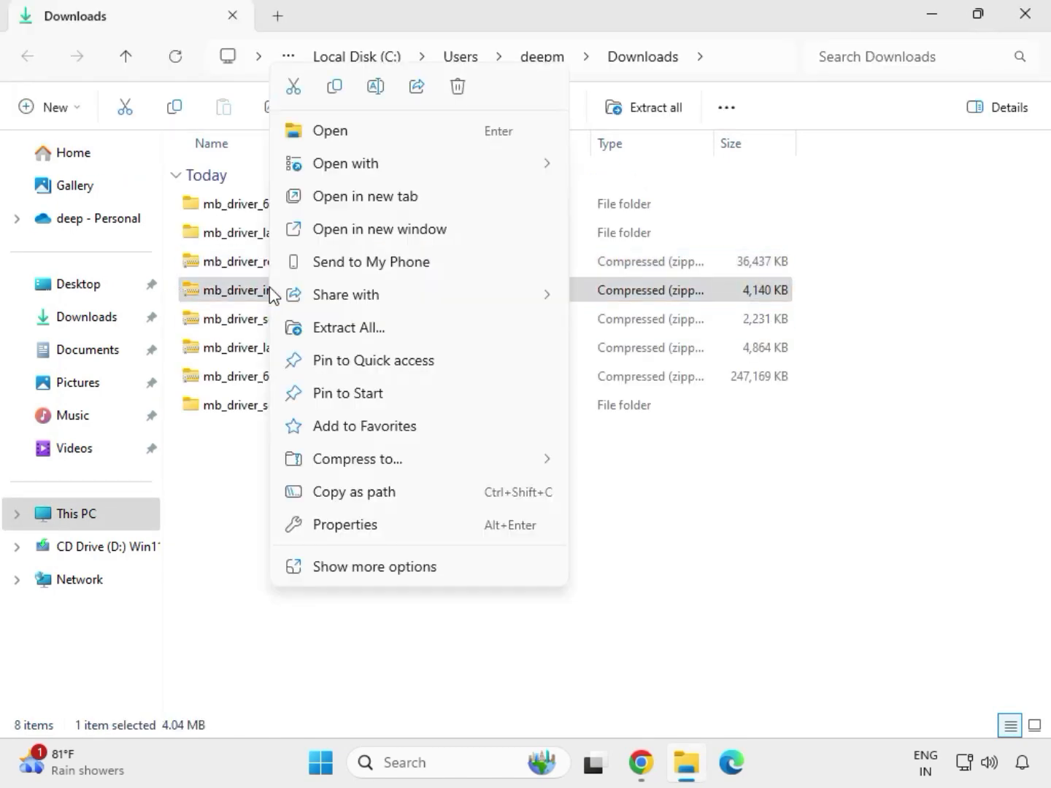
{"action": "left_click", "coordinate": [371, 329]}
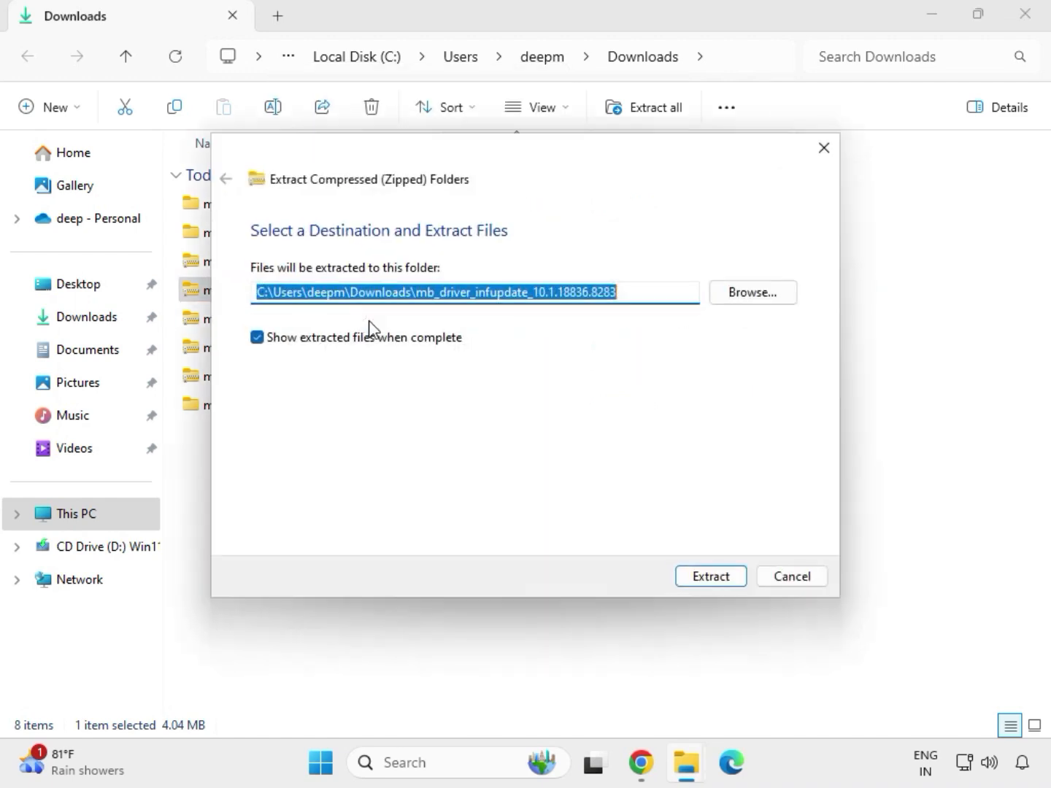
{"action": "left_click", "coordinate": [701, 580]}
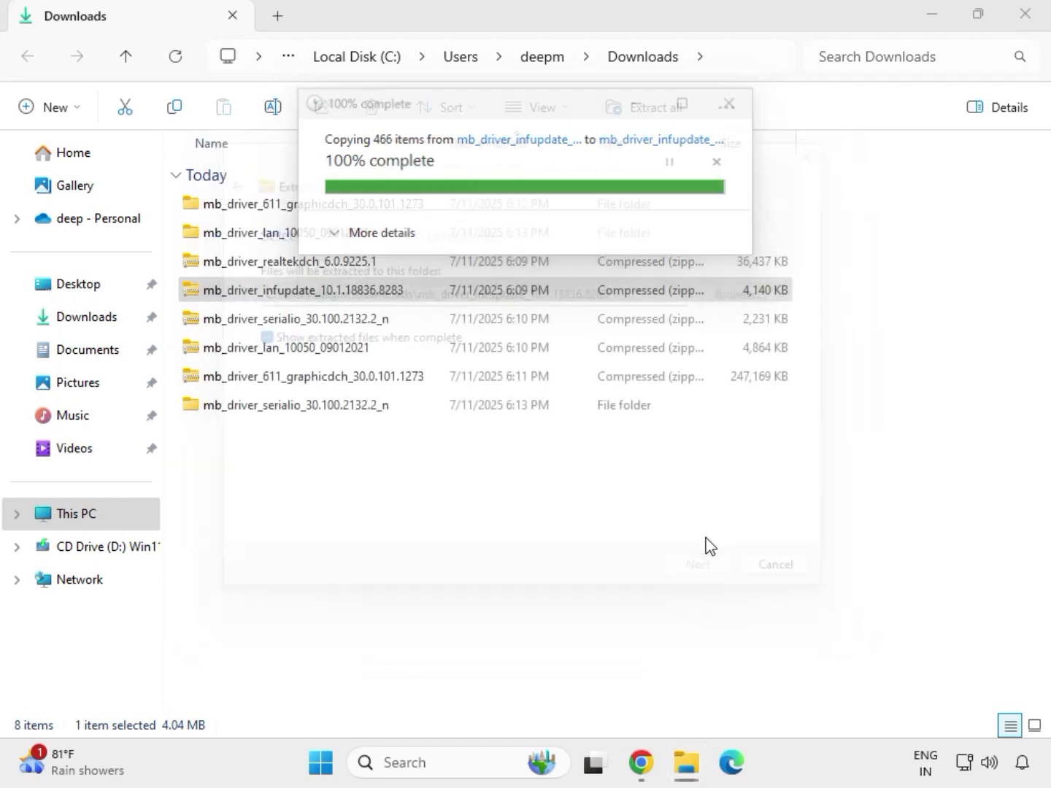
{"action": "left_click", "coordinate": [1025, 15]}
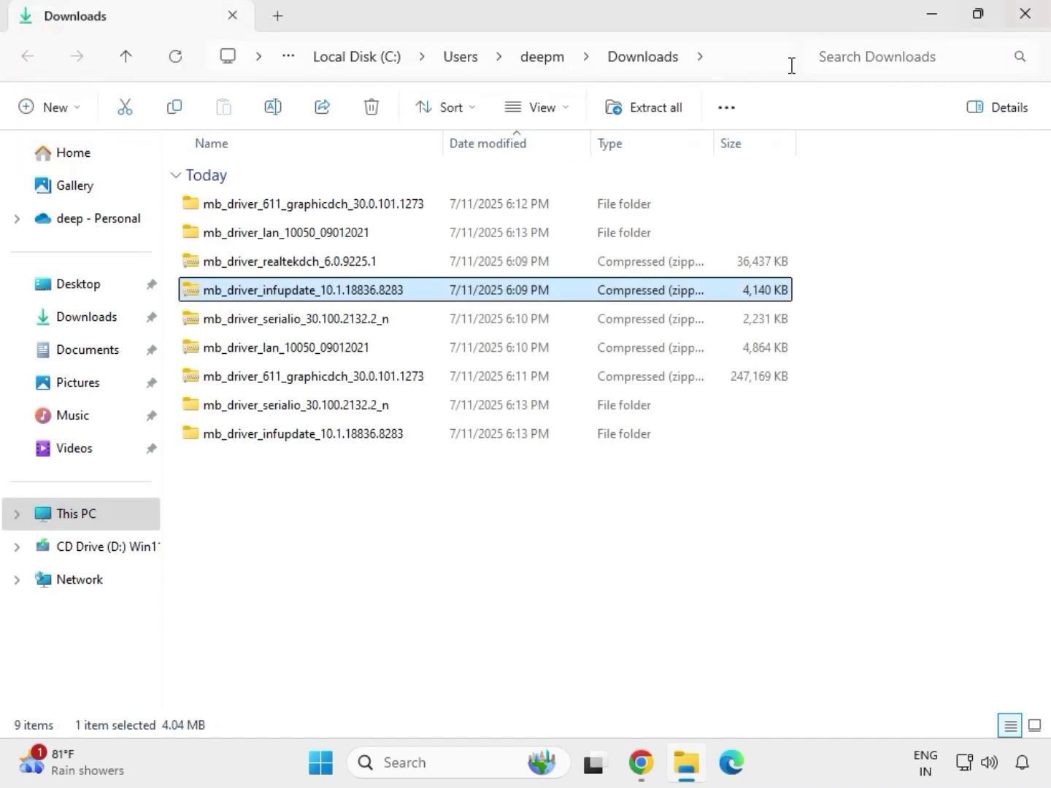
Step: Extract the mb_driver_realtekdch_6.0.9225.1 archive to its default folder in Downloads and close the extracted folder's window
{"action": "left_click", "coordinate": [282, 264]}
{"action": "right_click", "coordinate": [282, 265]}
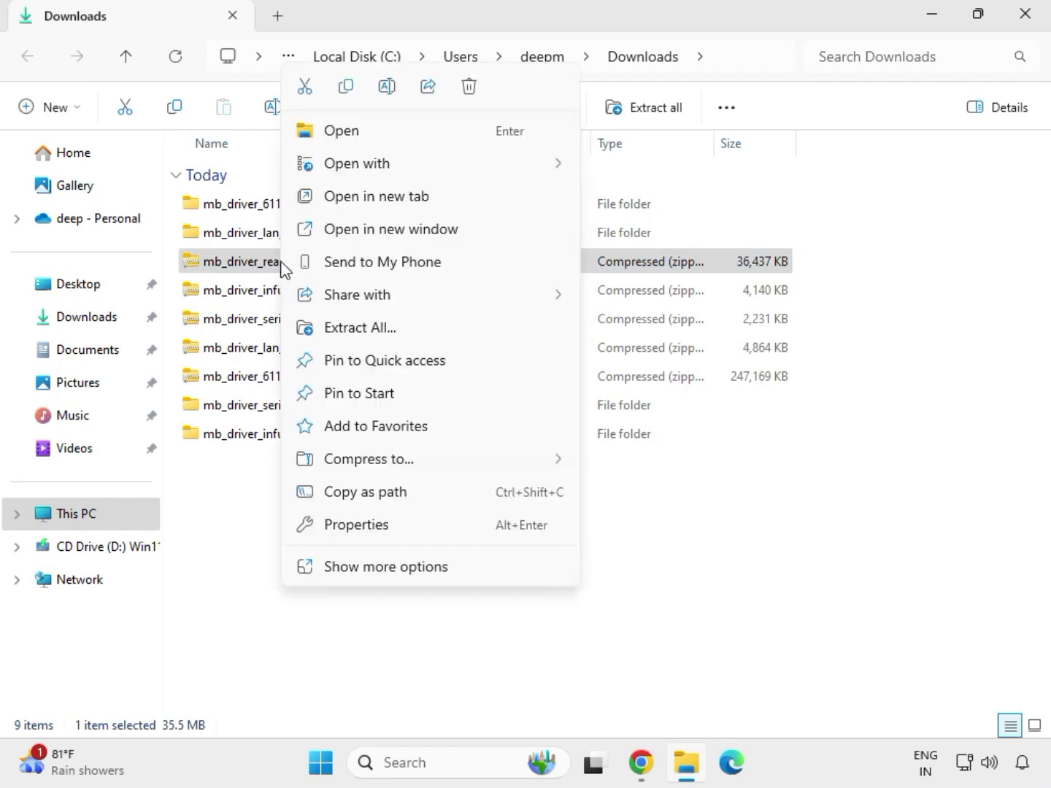
{"action": "left_click", "coordinate": [346, 332]}
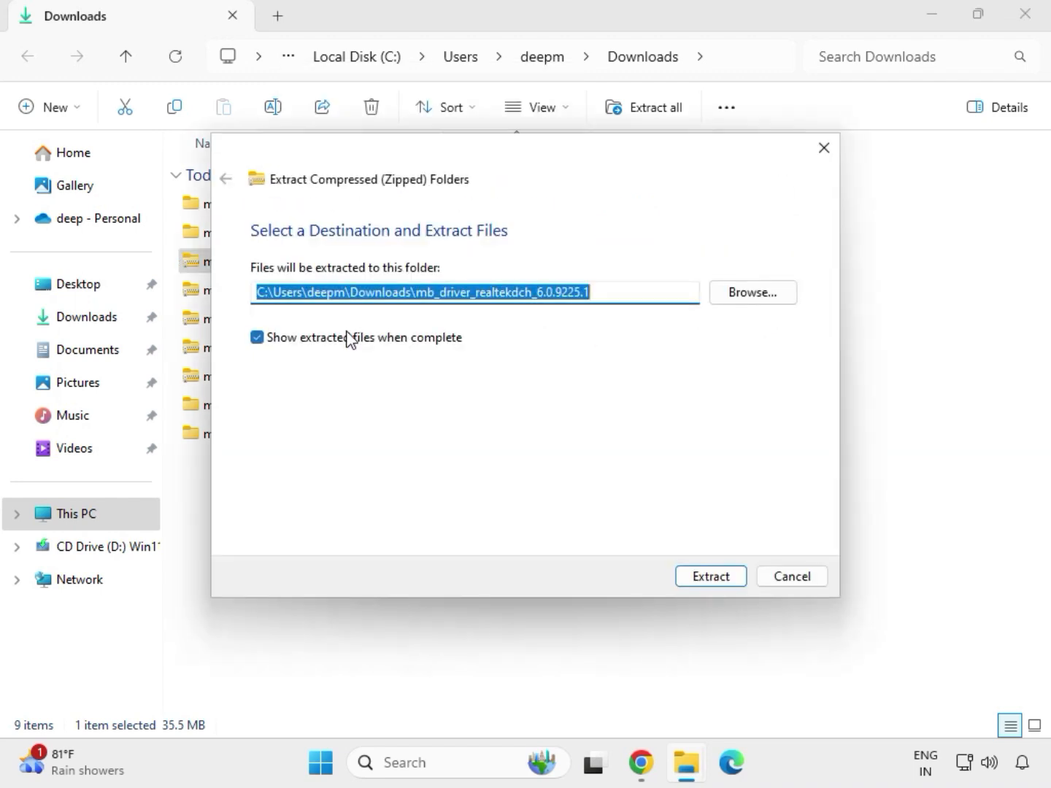
{"action": "left_click", "coordinate": [691, 576]}
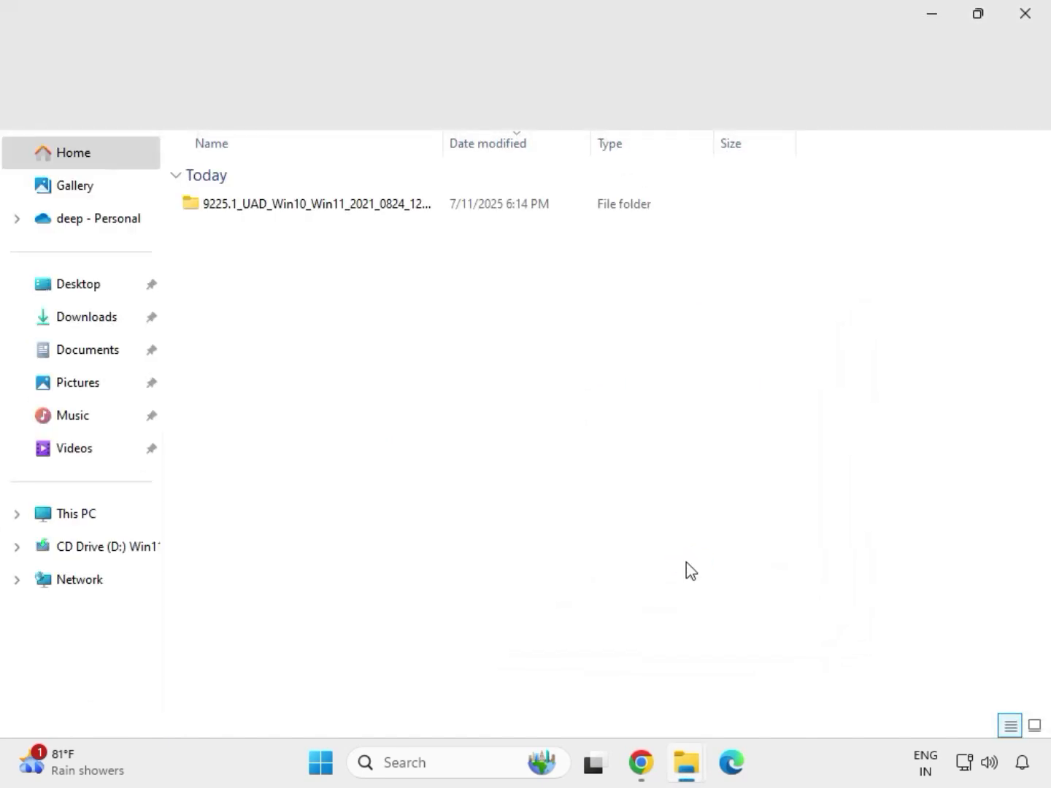
{"action": "left_click", "coordinate": [1028, 22]}
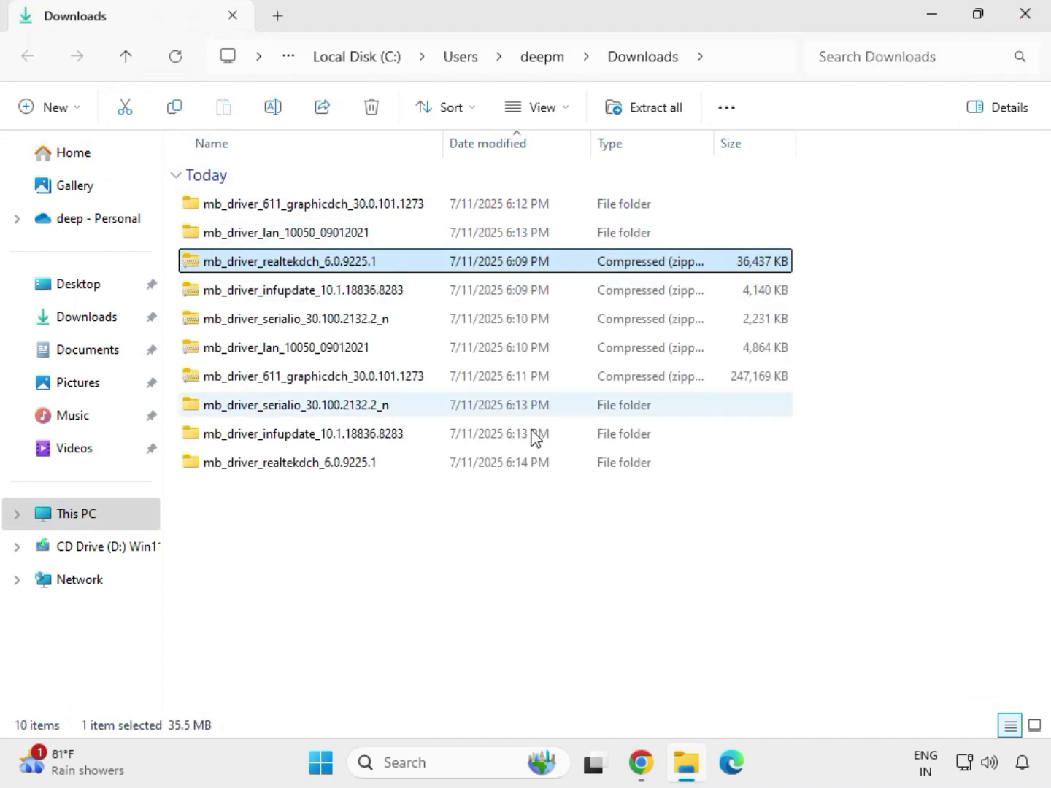
{"action": "left_click", "coordinate": [495, 584]}
{"action": "right_click", "coordinate": [466, 540]}
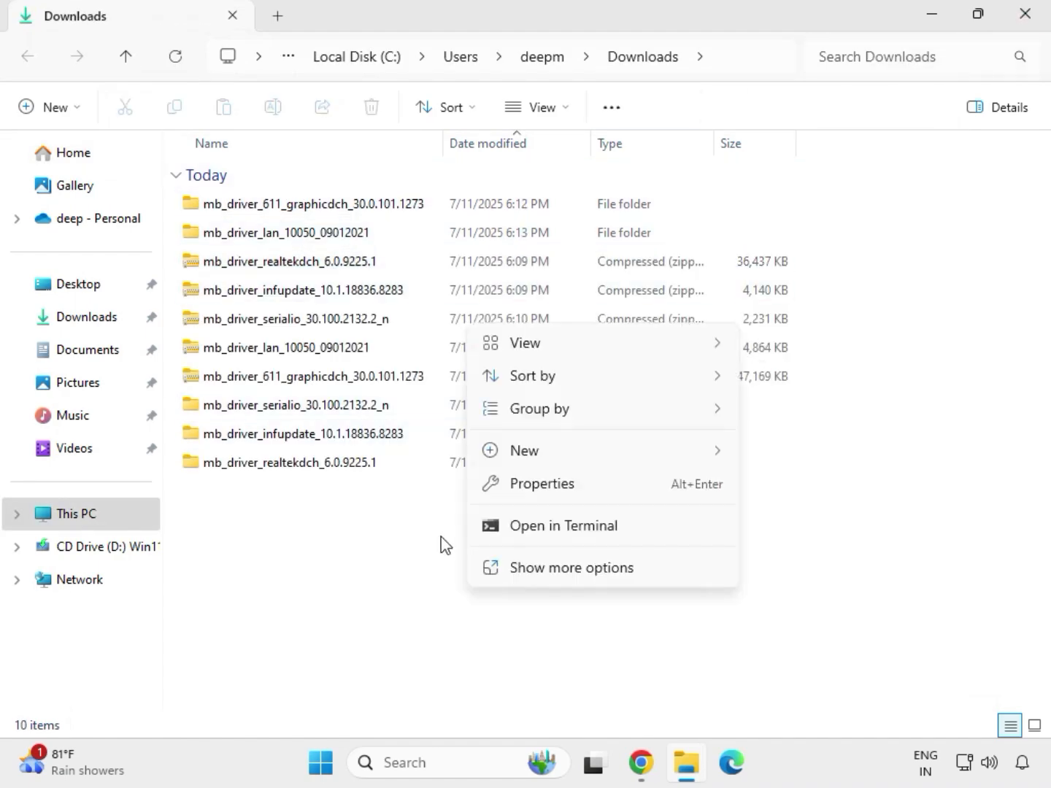
{"action": "left_click", "coordinate": [441, 537]}
{"action": "right_click", "coordinate": [441, 537]}
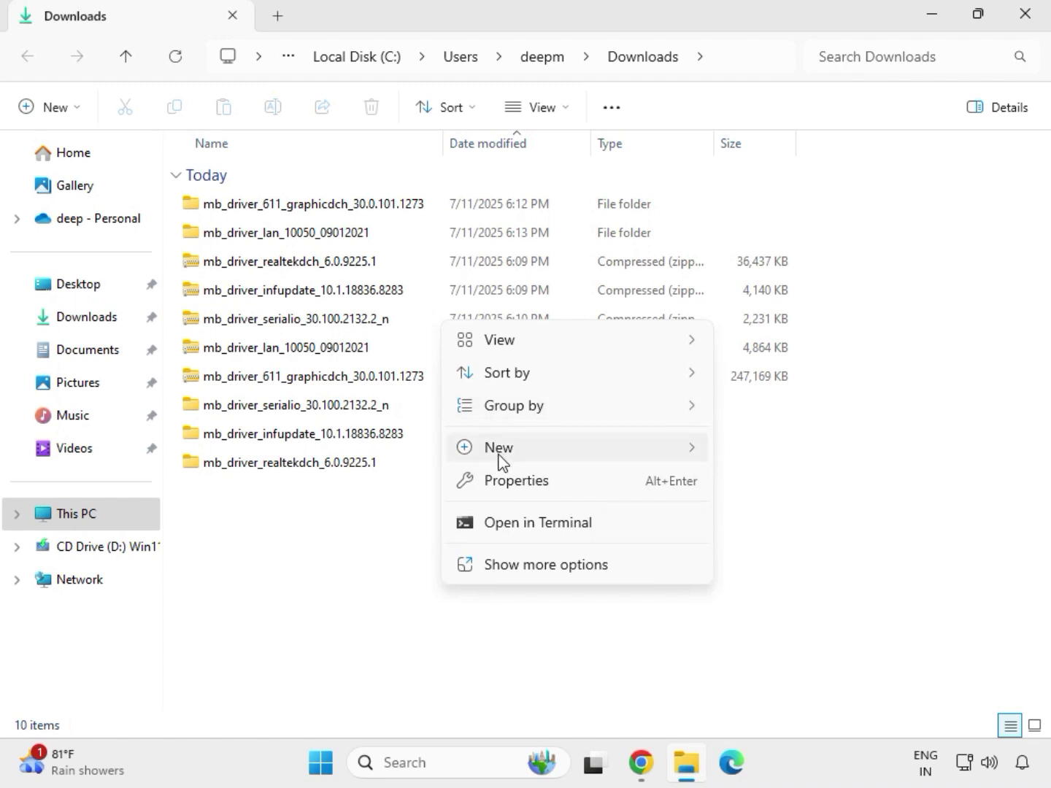
{"action": "mouse_move", "coordinate": [496, 456]}
{"action": "left_click", "coordinate": [420, 522]}
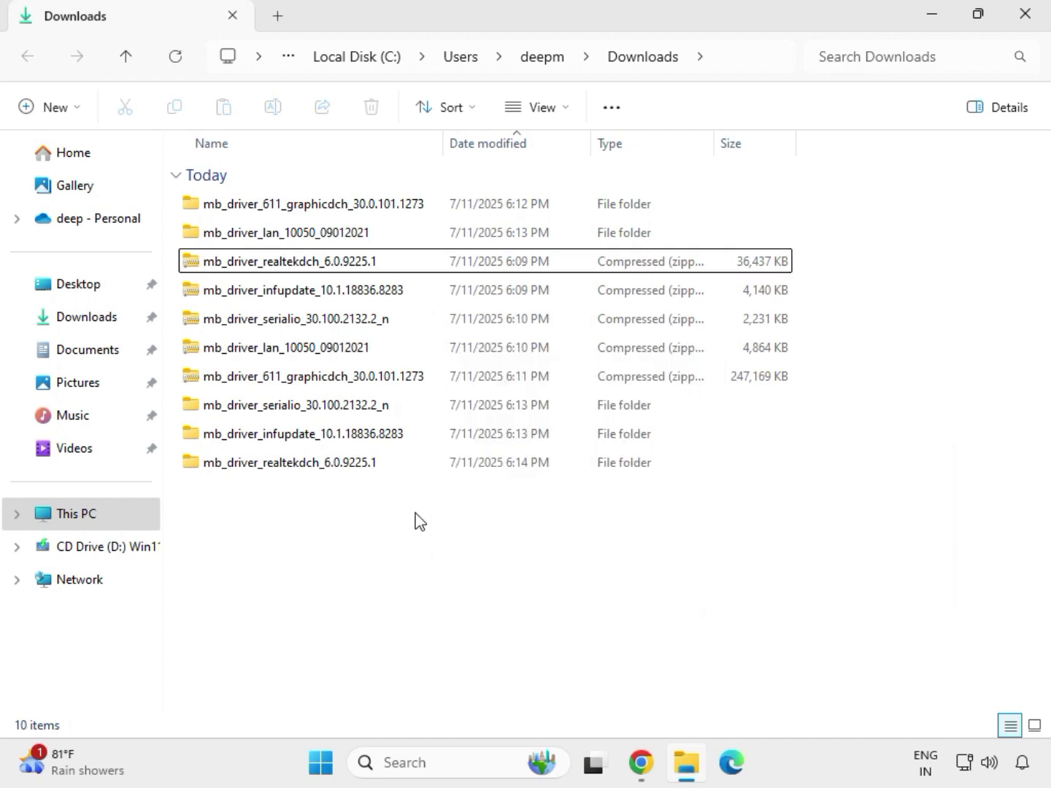
Step: Refresh the Downloads folder listing
{"action": "right_click", "coordinate": [414, 512]}
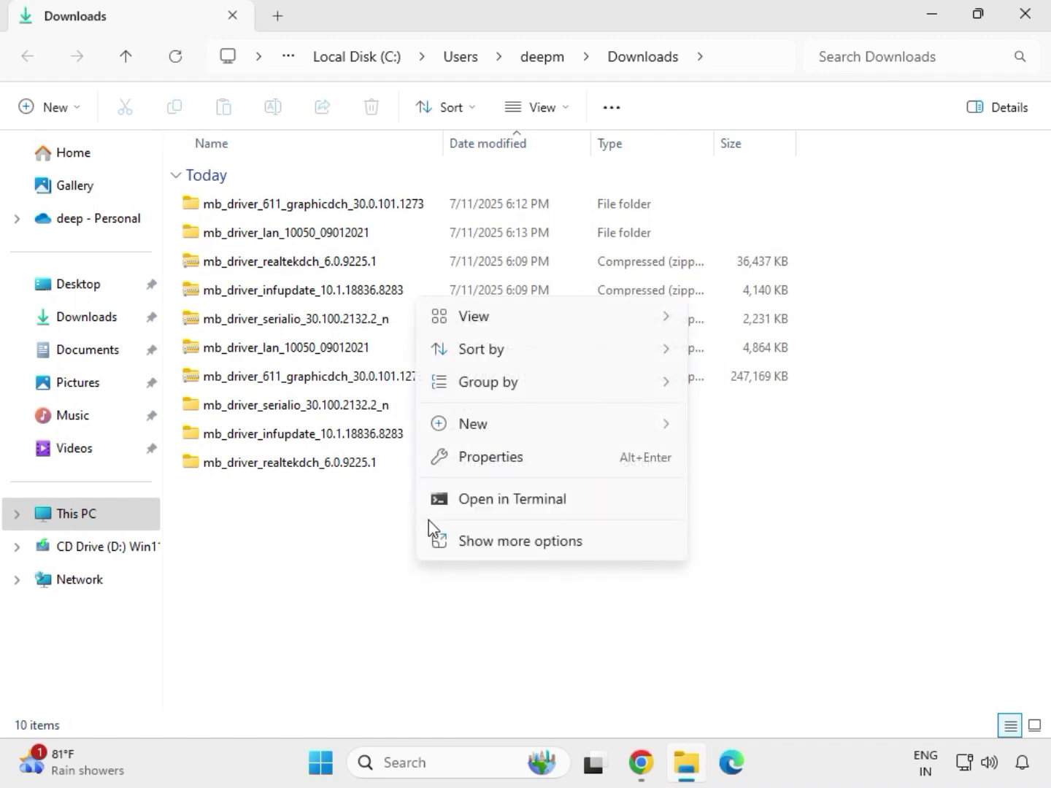
{"action": "left_click", "coordinate": [475, 530]}
{"action": "left_click", "coordinate": [485, 324]}
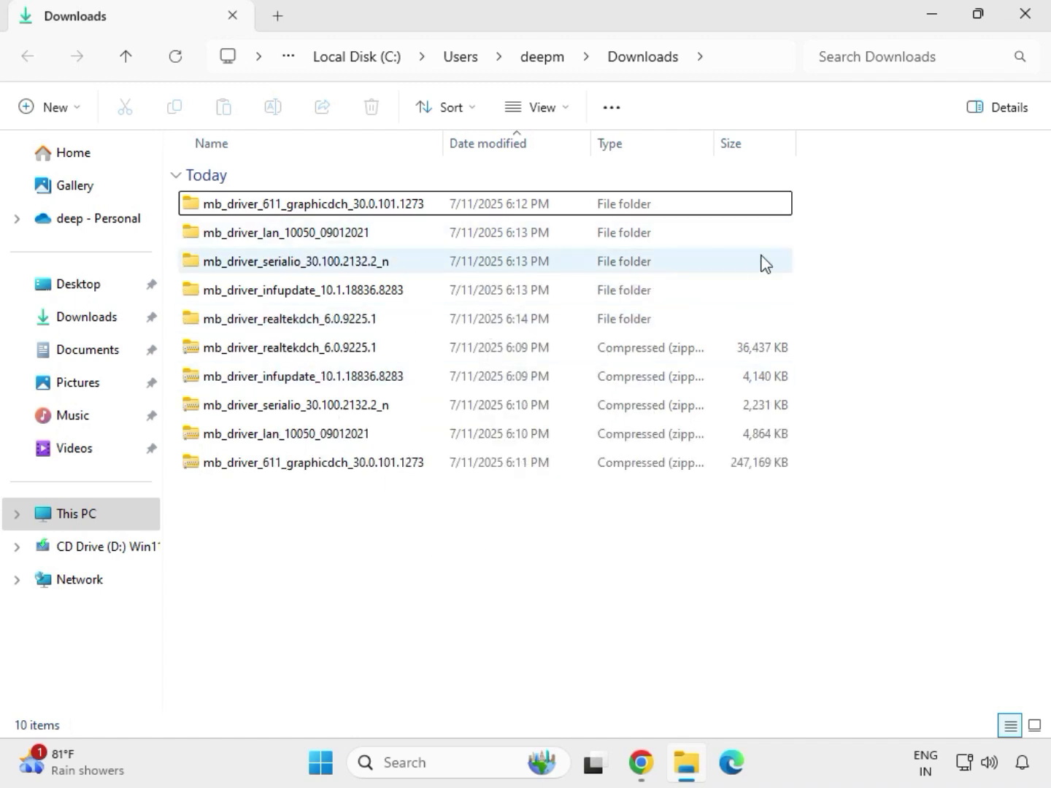
Step: Run the installer in the mb_driver_611_graphicdch_30.0.101.1273 folder as administrator, allow its changes, and close the folder window
{"action": "left_click_drag", "start_coordinate": [807, 330], "coordinate": [522, 219]}
{"action": "left_click", "coordinate": [313, 211]}
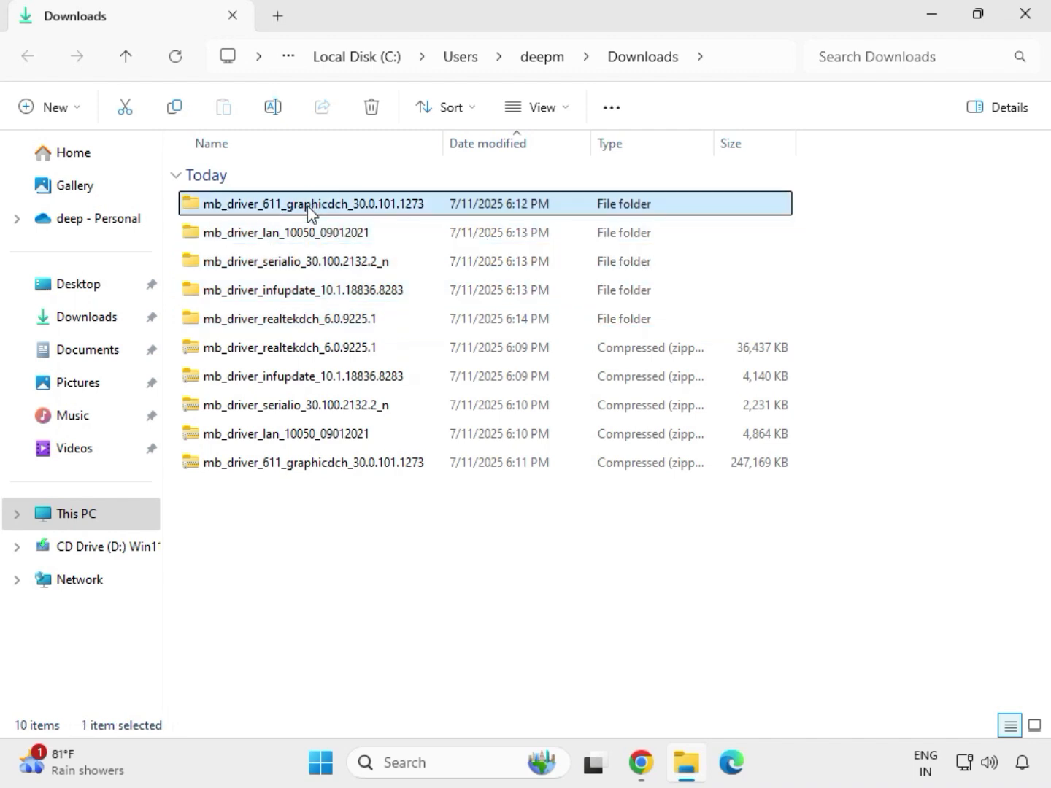
{"action": "double_click", "coordinate": [338, 209]}
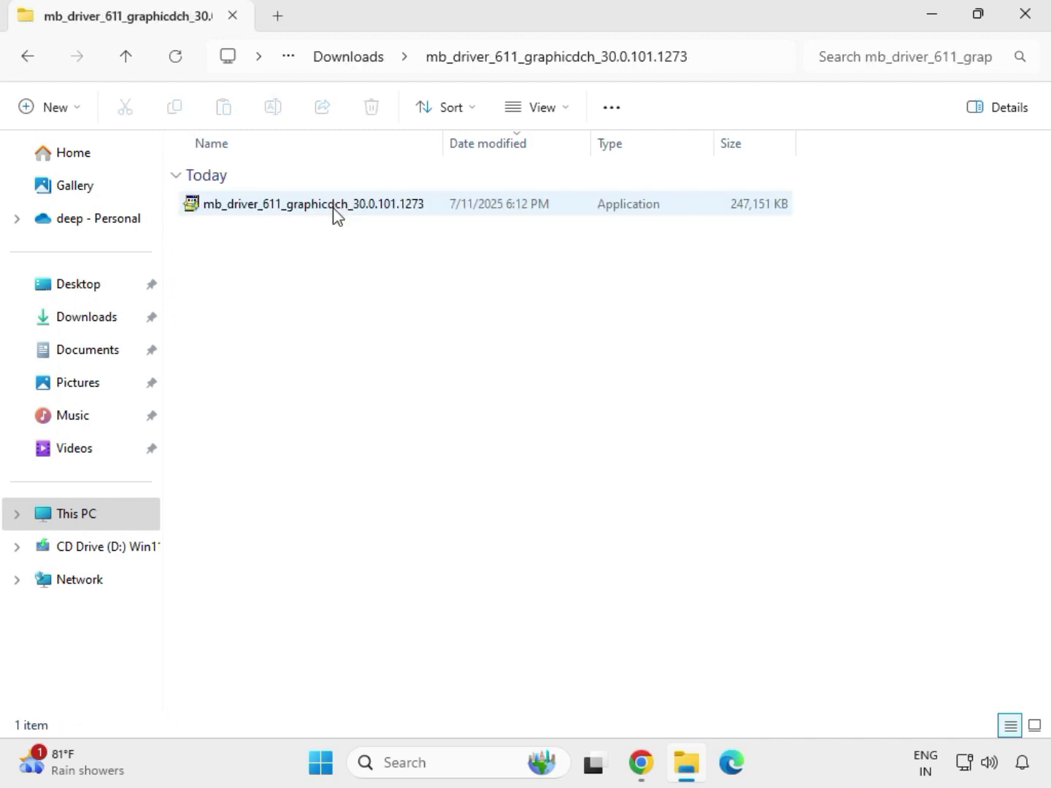
{"action": "left_click", "coordinate": [293, 206]}
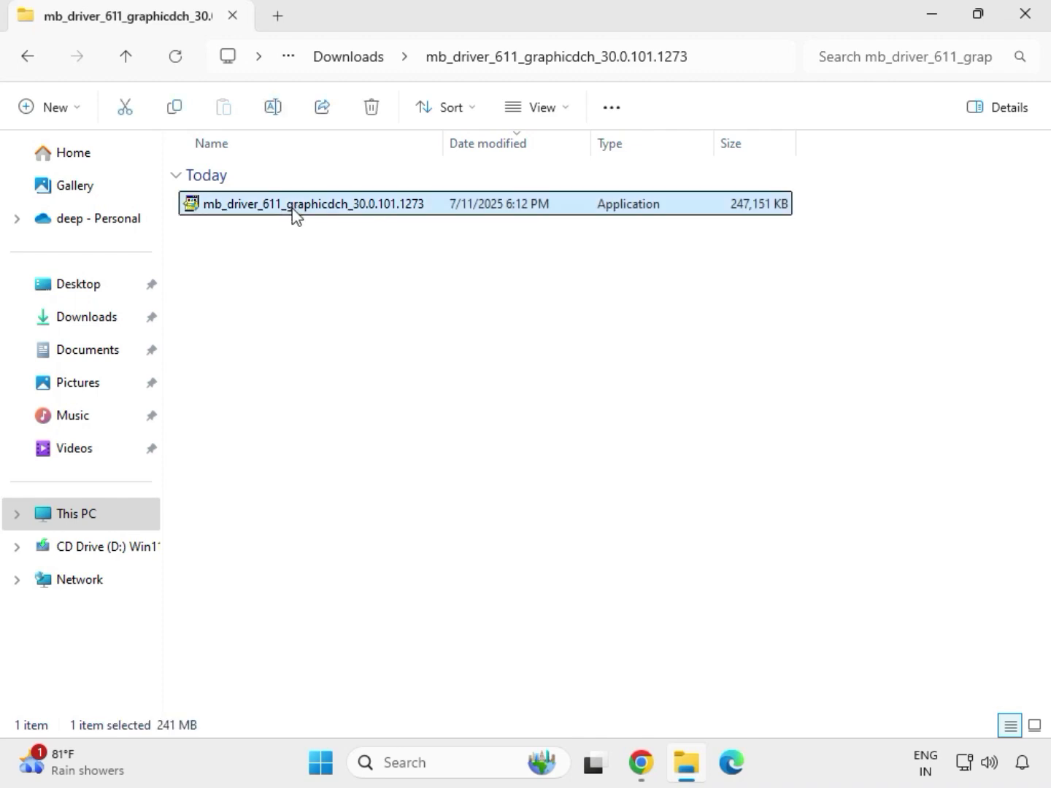
{"action": "right_click", "coordinate": [319, 240]}
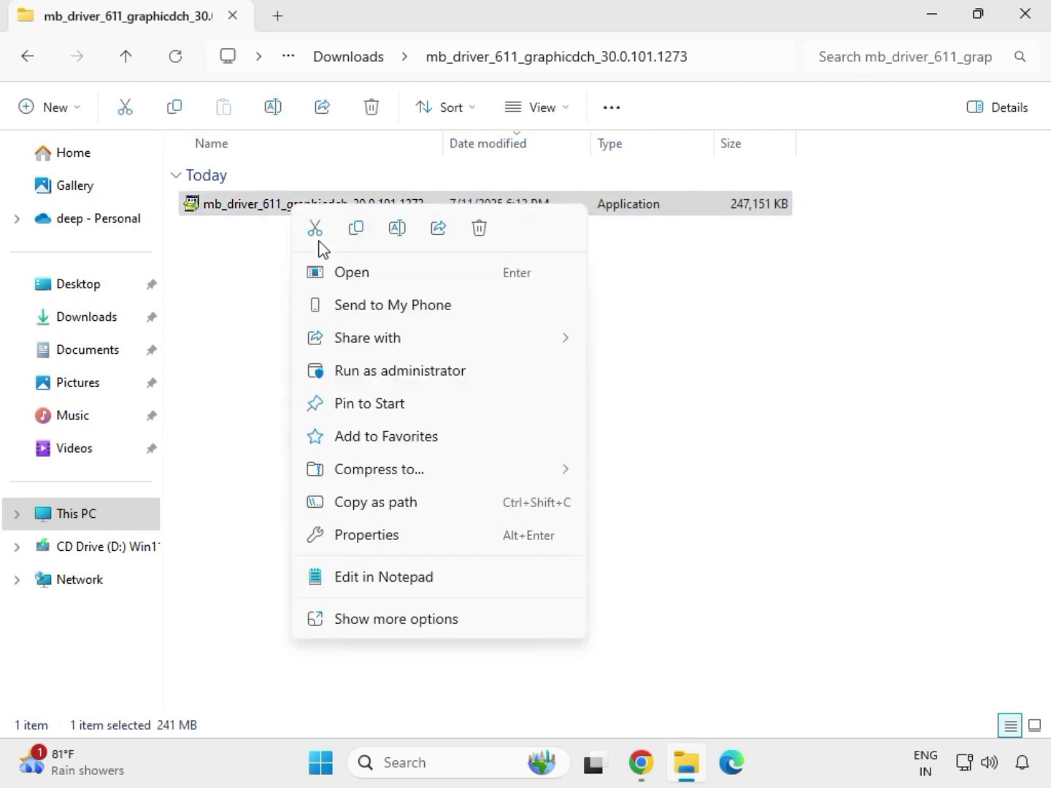
{"action": "left_click", "coordinate": [383, 371]}
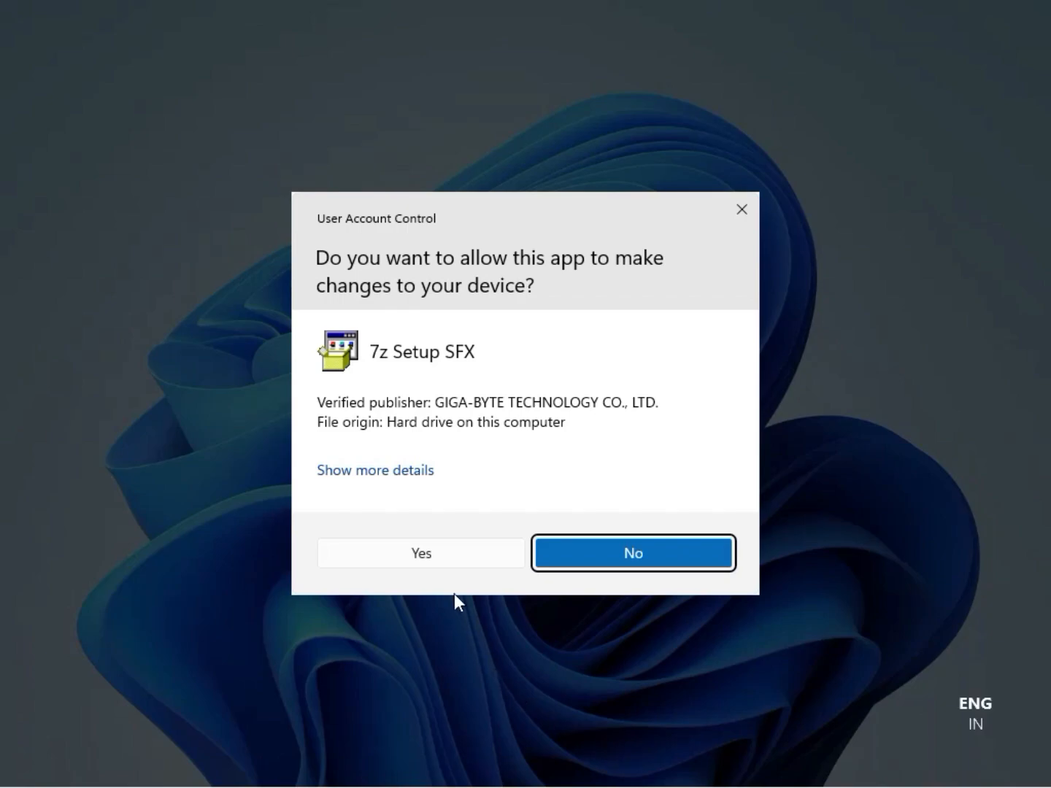
{"action": "left_click", "coordinate": [438, 555]}
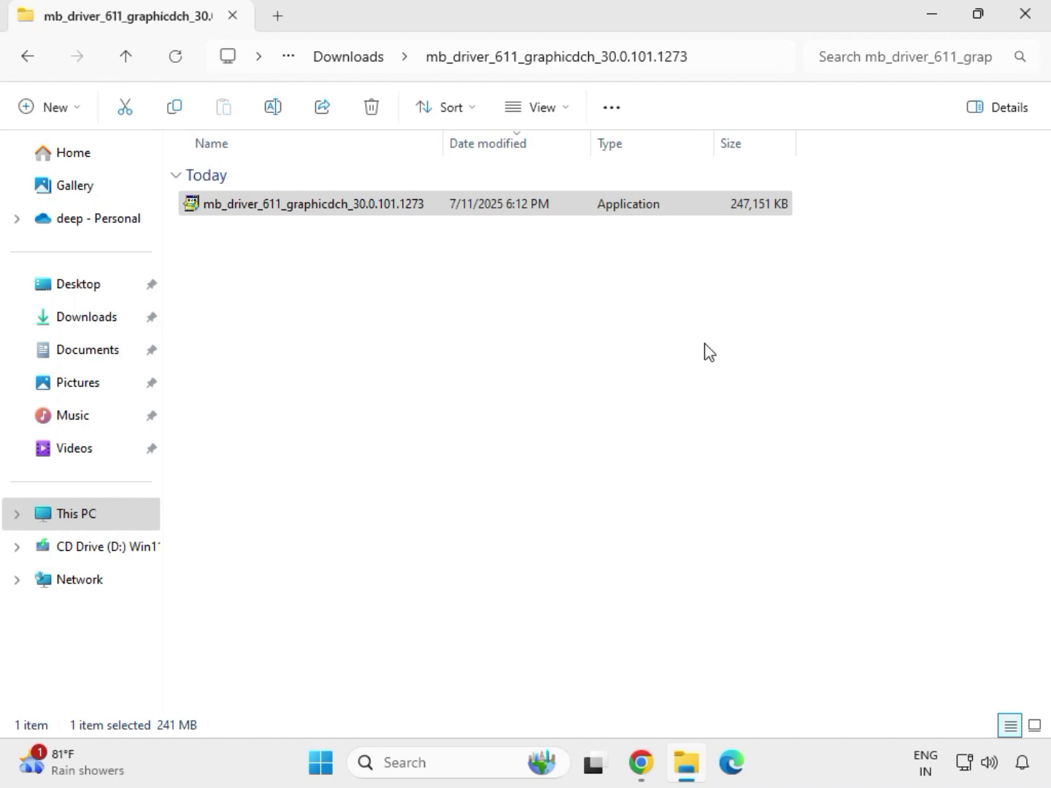
{"action": "left_click", "coordinate": [1033, 26]}
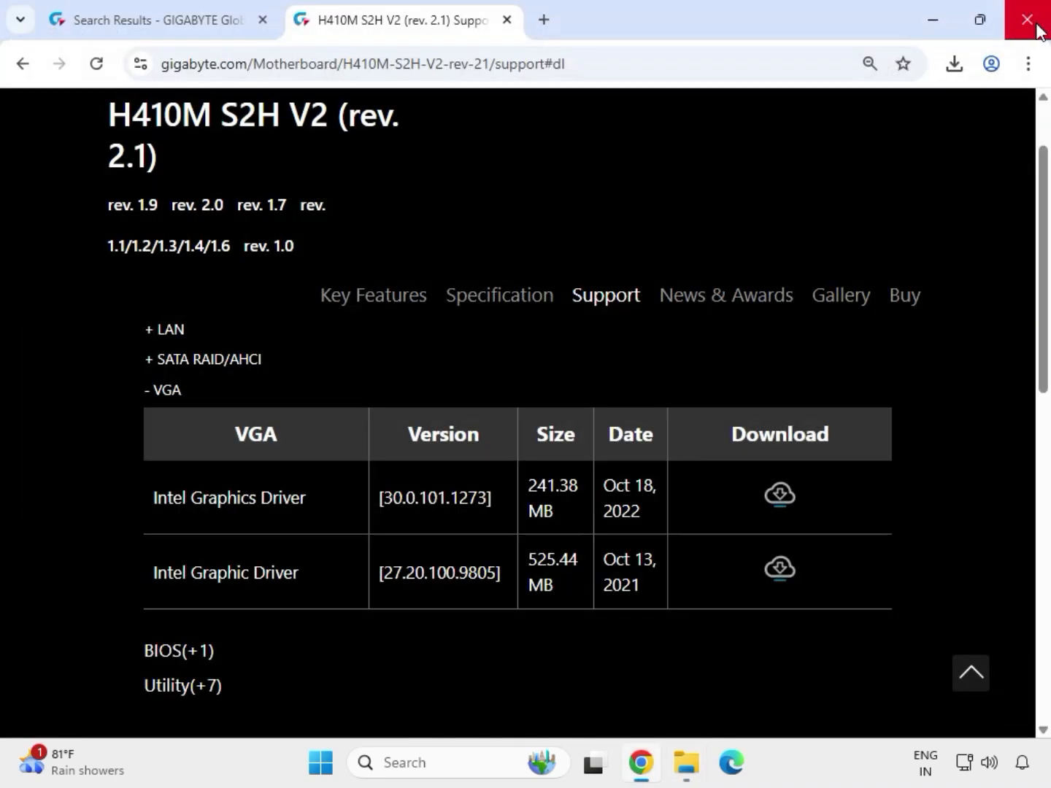
Step: Launch the Install_Win10_10050_09012021 application from the extracted mb_driver_lan_10050_09012021 folder in Downloads and allow it to make changes
{"action": "left_click", "coordinate": [690, 778]}
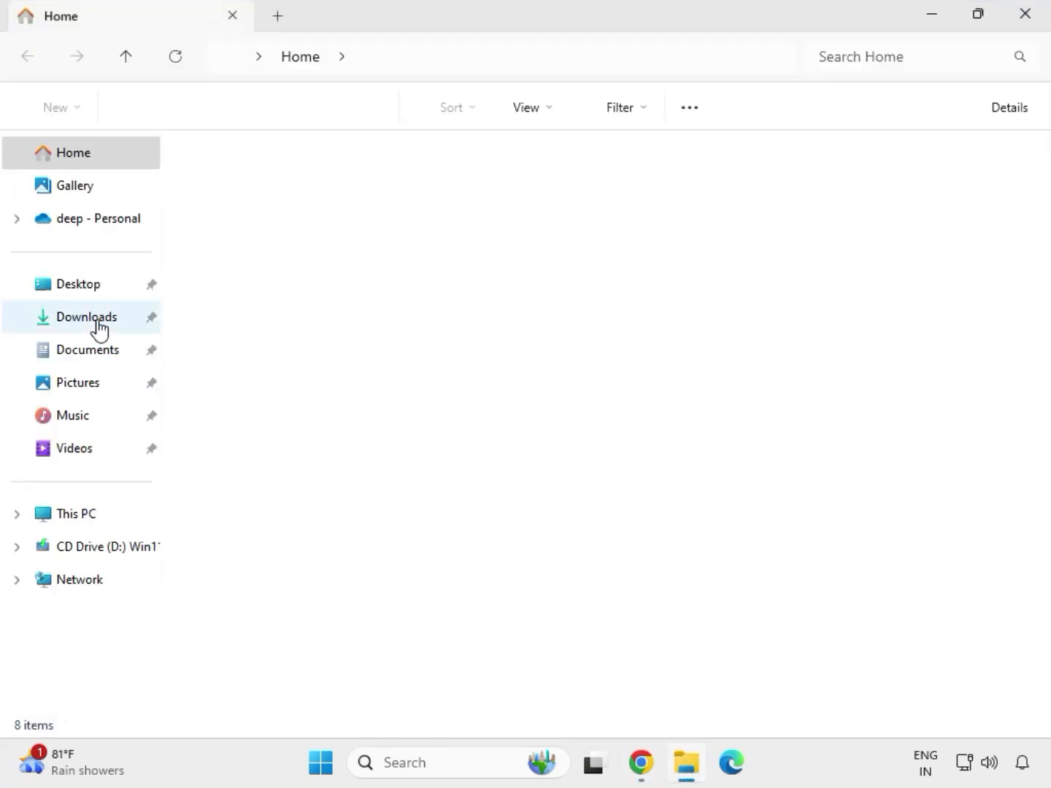
{"action": "left_click", "coordinate": [101, 325]}
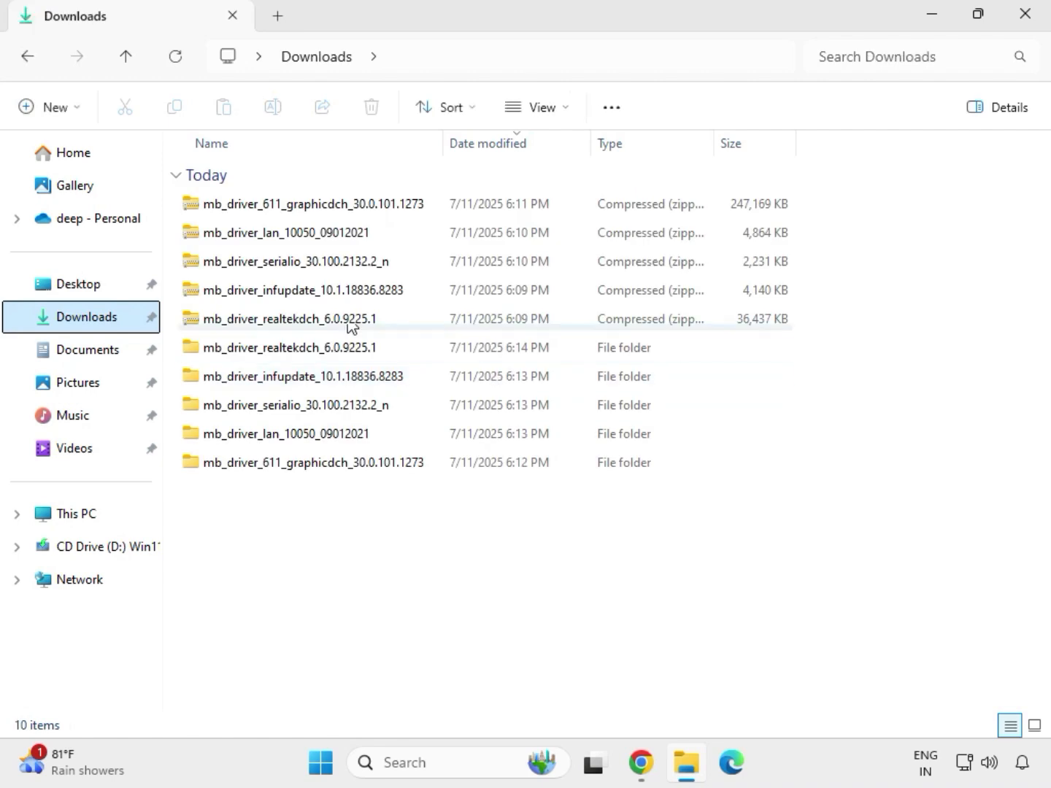
{"action": "left_click", "coordinate": [298, 349]}
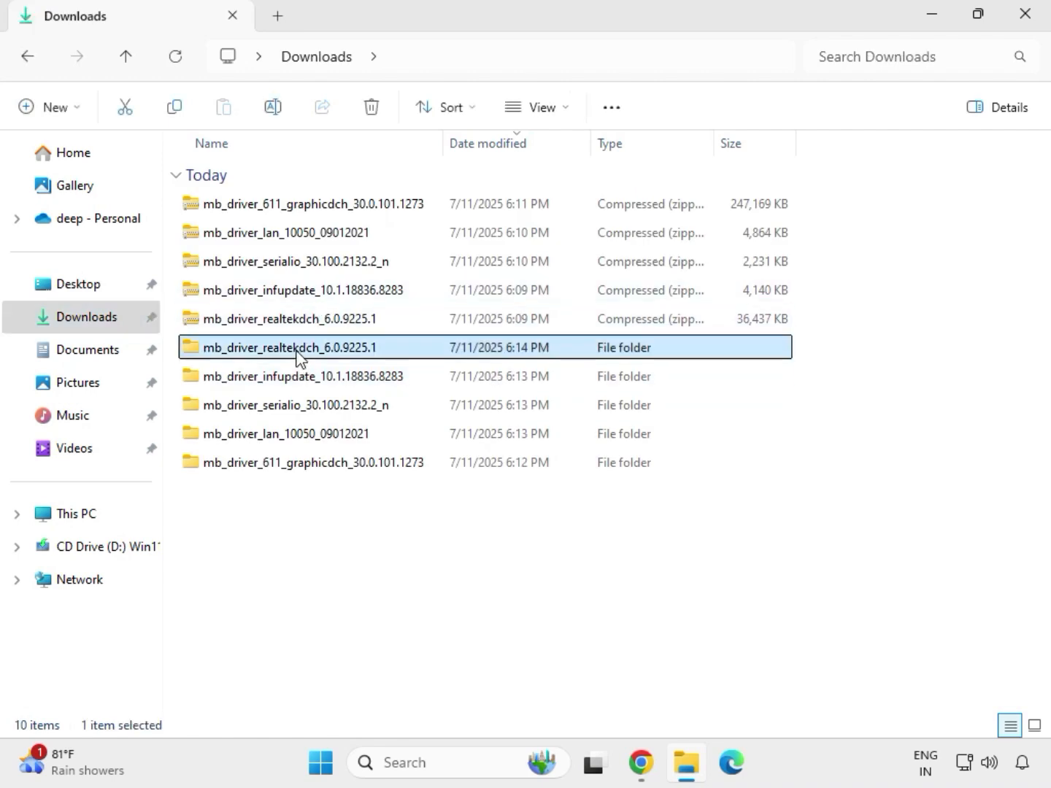
{"action": "left_click", "coordinate": [340, 464]}
{"action": "left_click", "coordinate": [330, 436]}
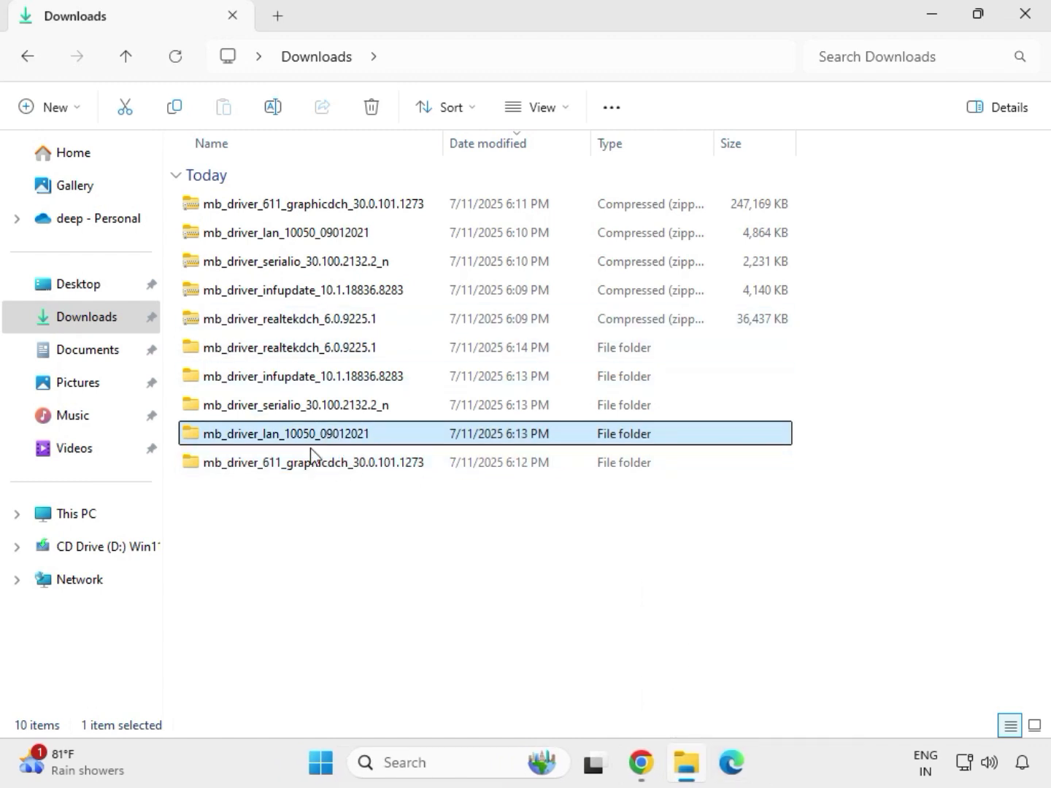
{"action": "double_click", "coordinate": [325, 436]}
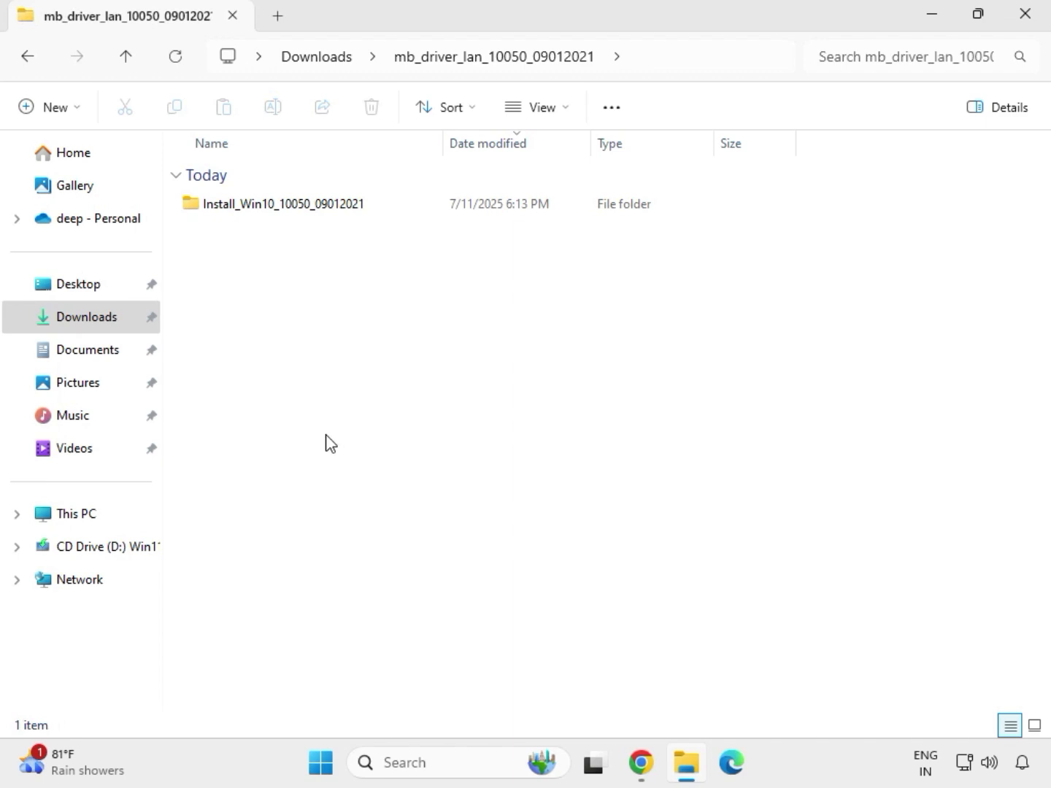
{"action": "double_click", "coordinate": [265, 216]}
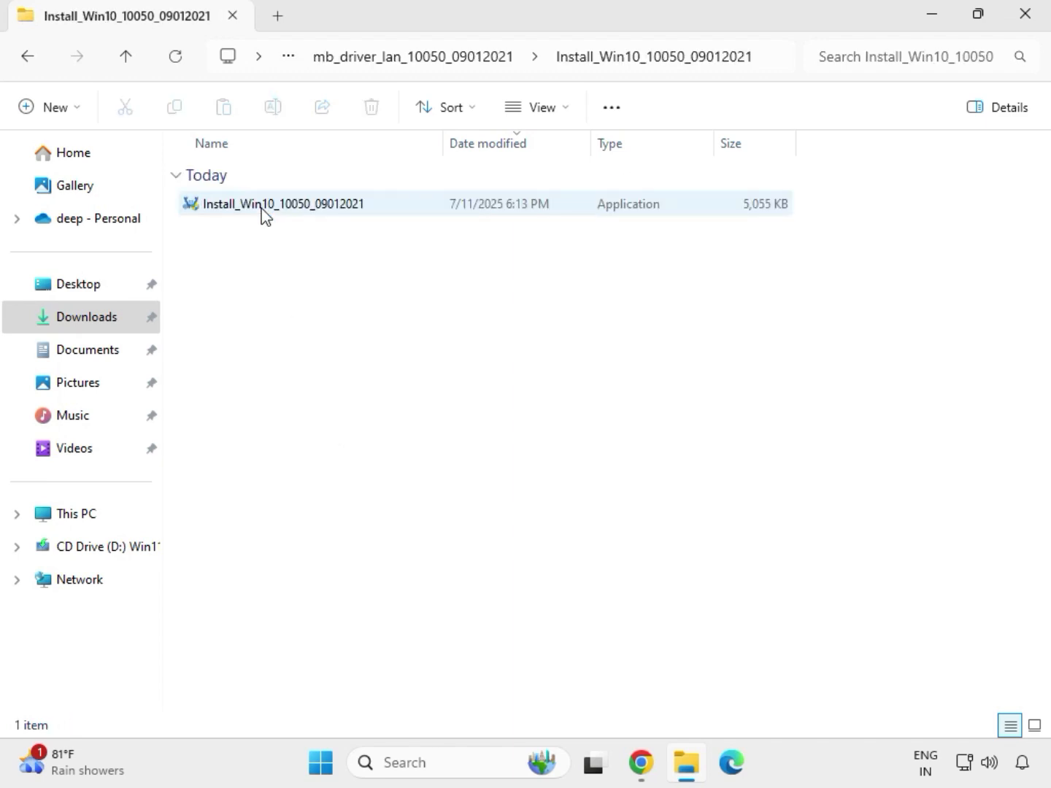
{"action": "double_click", "coordinate": [265, 212]}
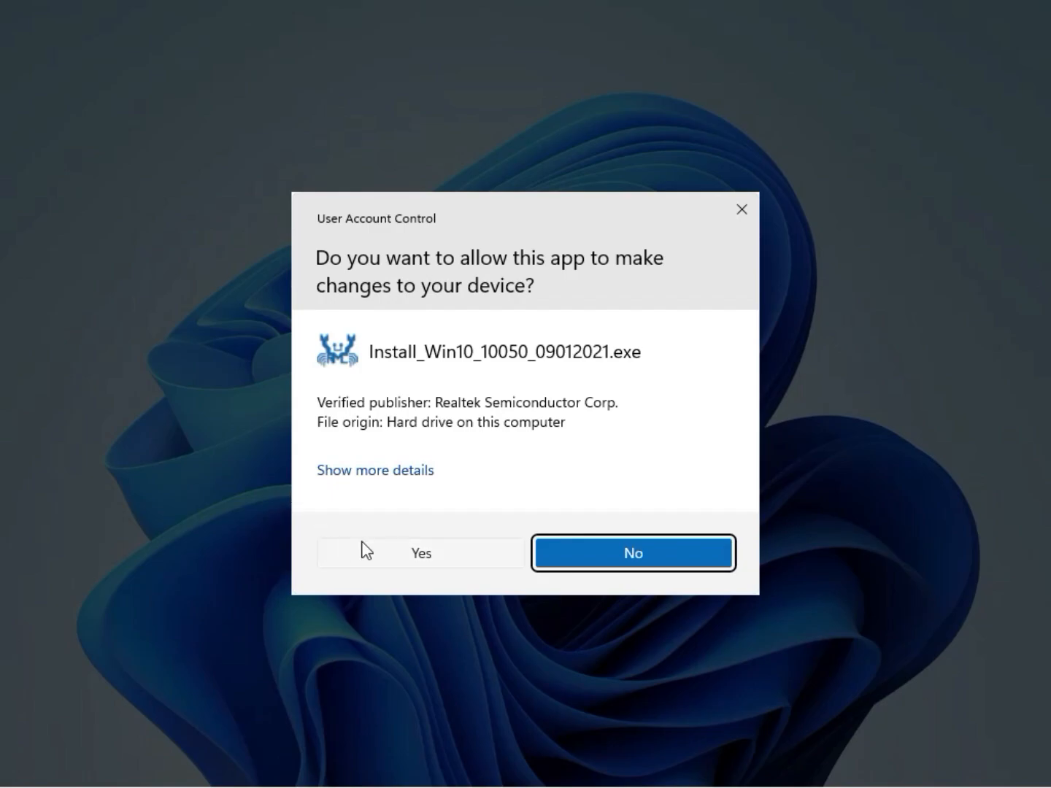
{"action": "left_click", "coordinate": [405, 553]}
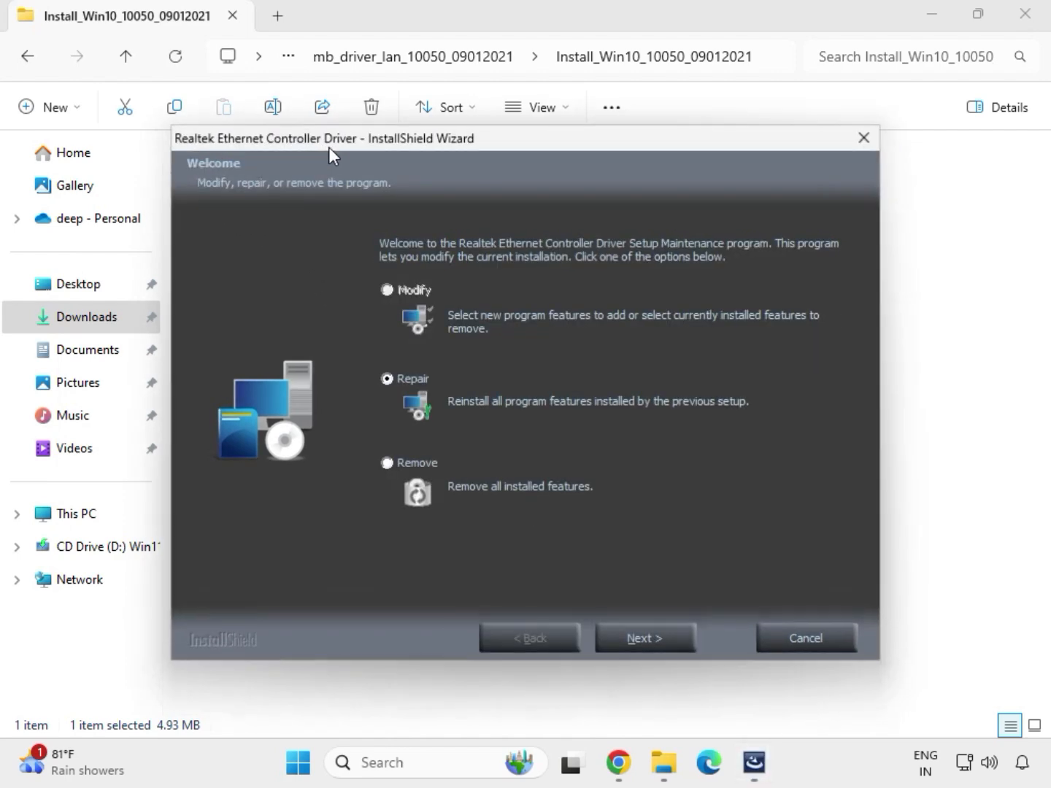
Step: Run the Repair option of the Realtek Ethernet Controller Driver setup and finish the wizard
{"action": "left_click", "coordinate": [671, 640]}
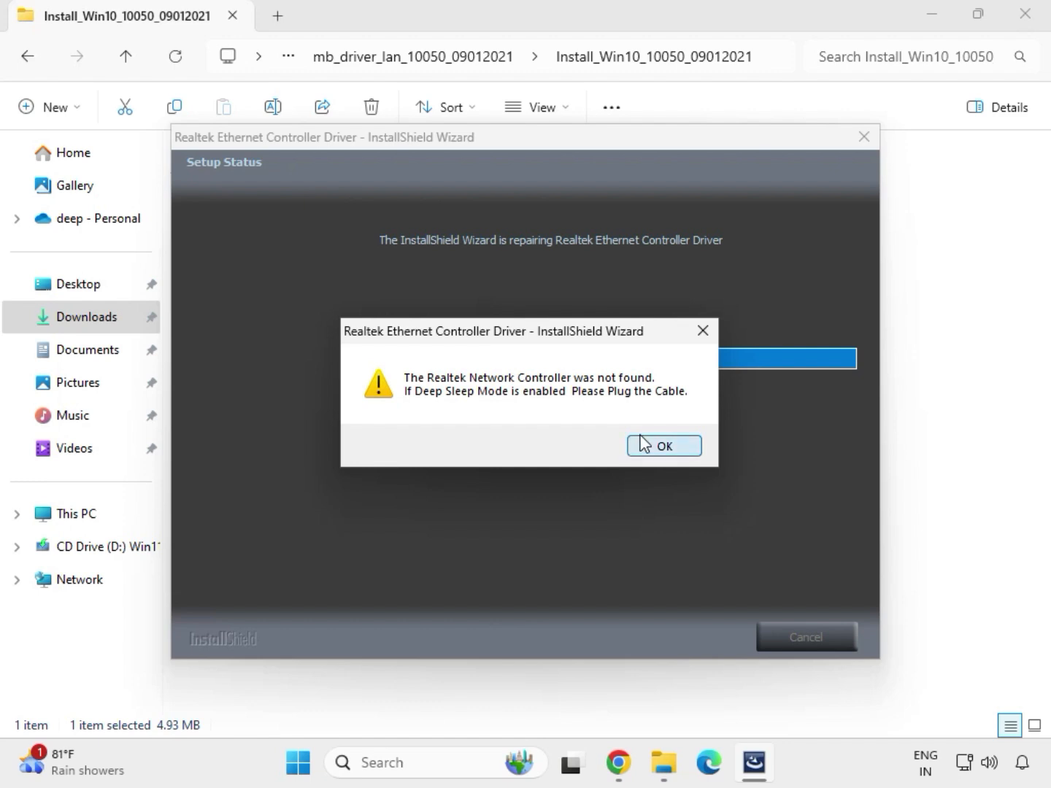
{"action": "left_click", "coordinate": [641, 438]}
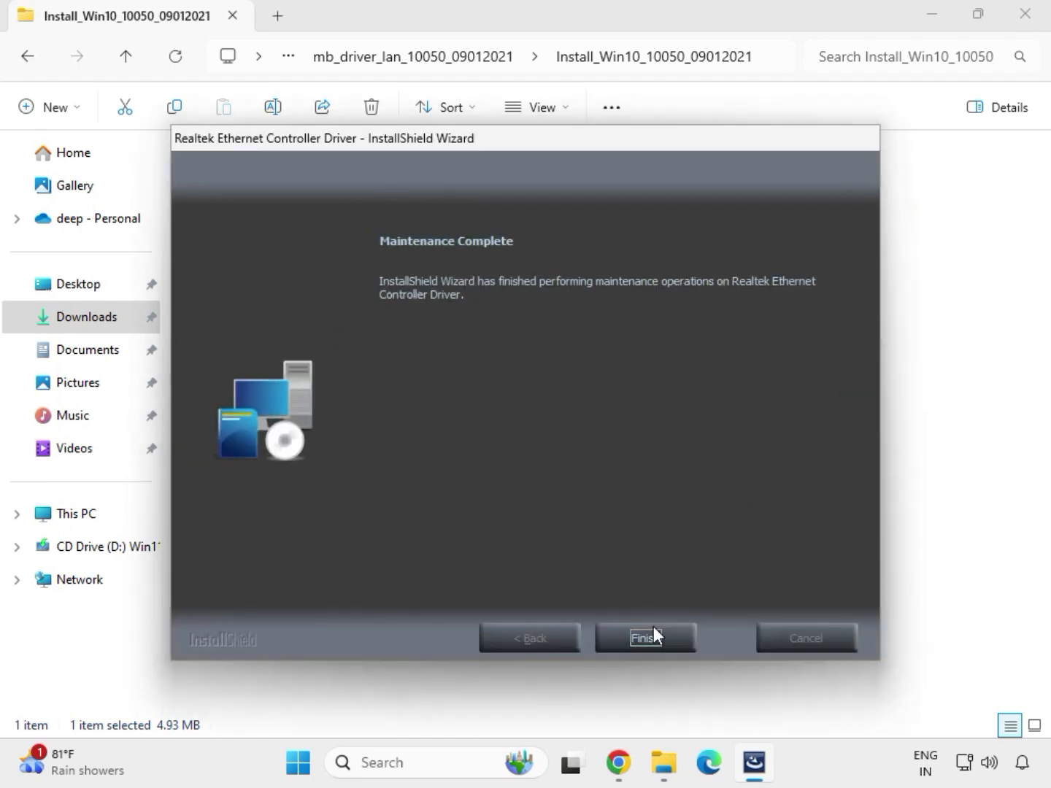
{"action": "left_click", "coordinate": [646, 637]}
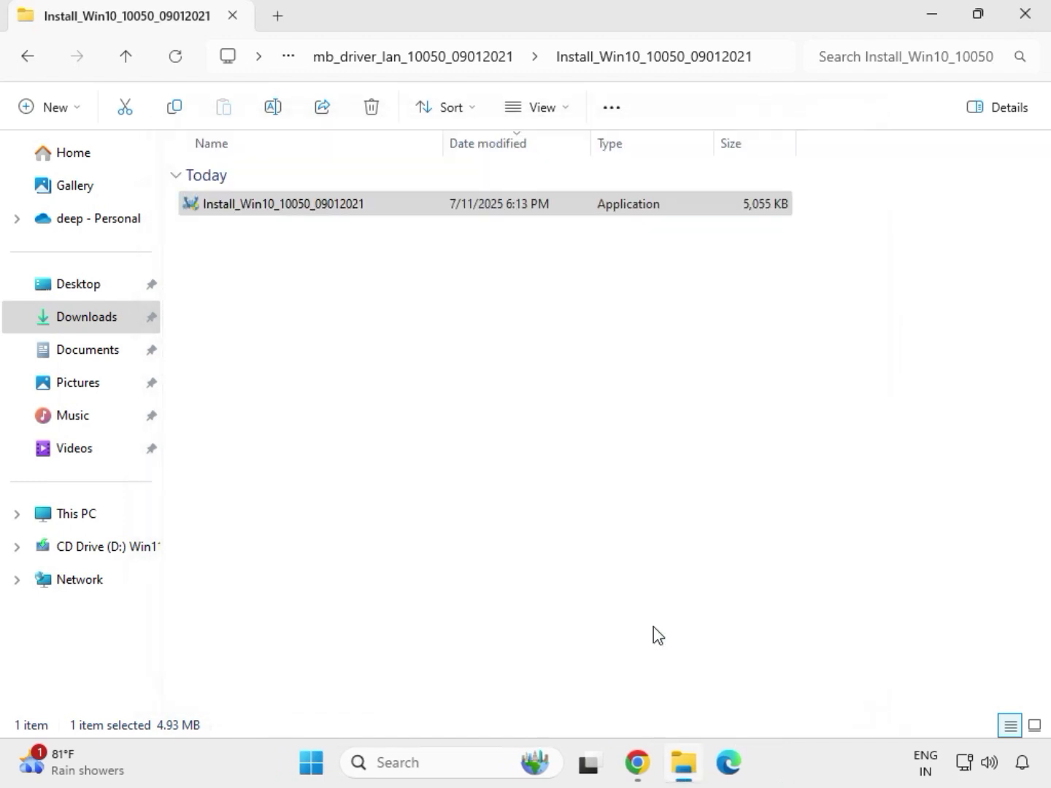
Step: Try to install the Intel Serial IO driver by running SetupSerialIO as administrator from the extracted mb_driver_serialio_30.100.2132.2_n folder in Downloads
{"action": "left_click", "coordinate": [30, 58]}
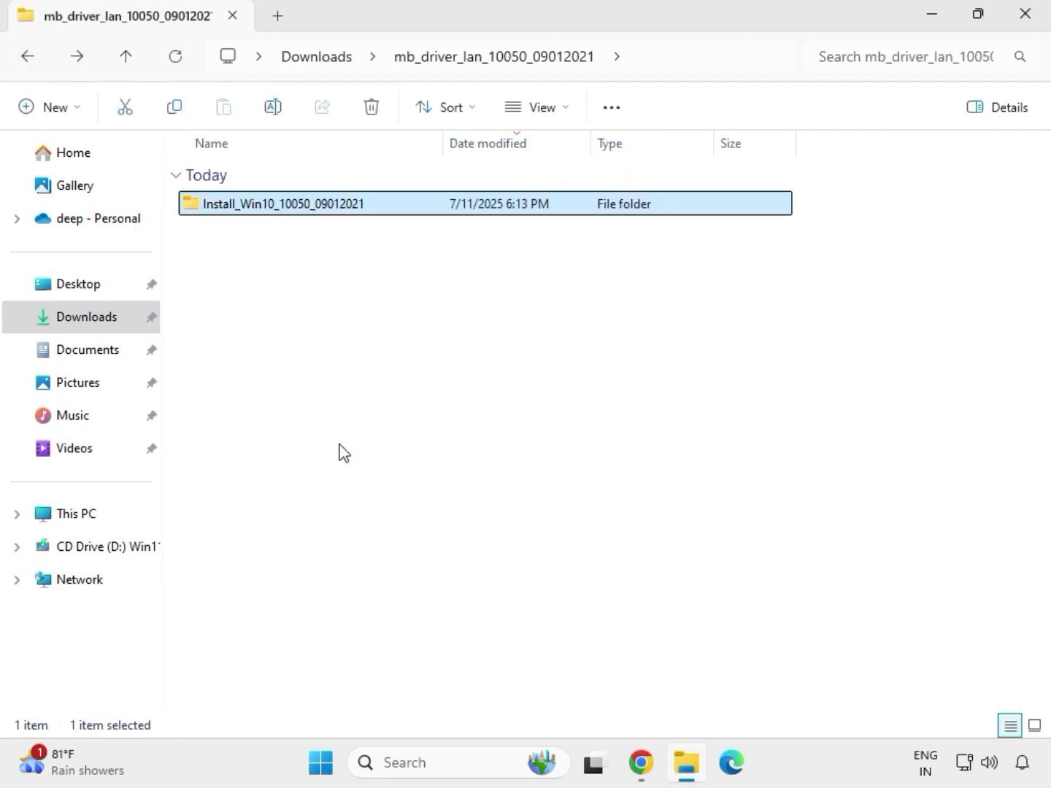
{"action": "left_click", "coordinate": [23, 58]}
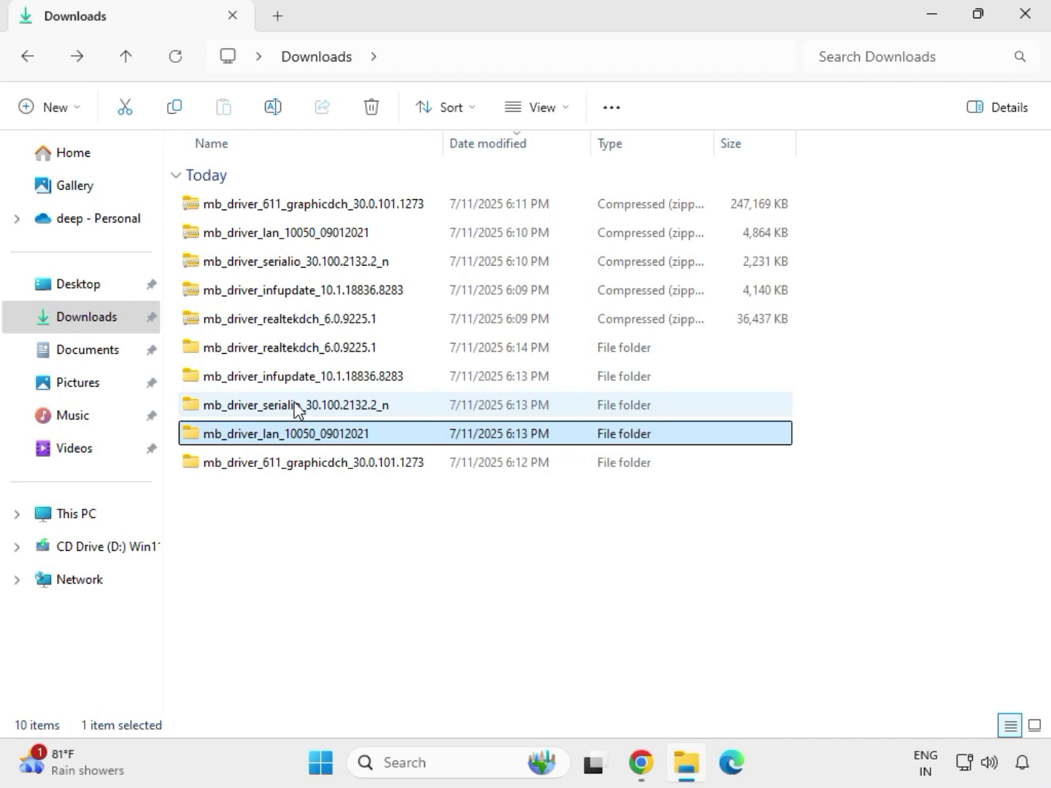
{"action": "double_click", "coordinate": [296, 405]}
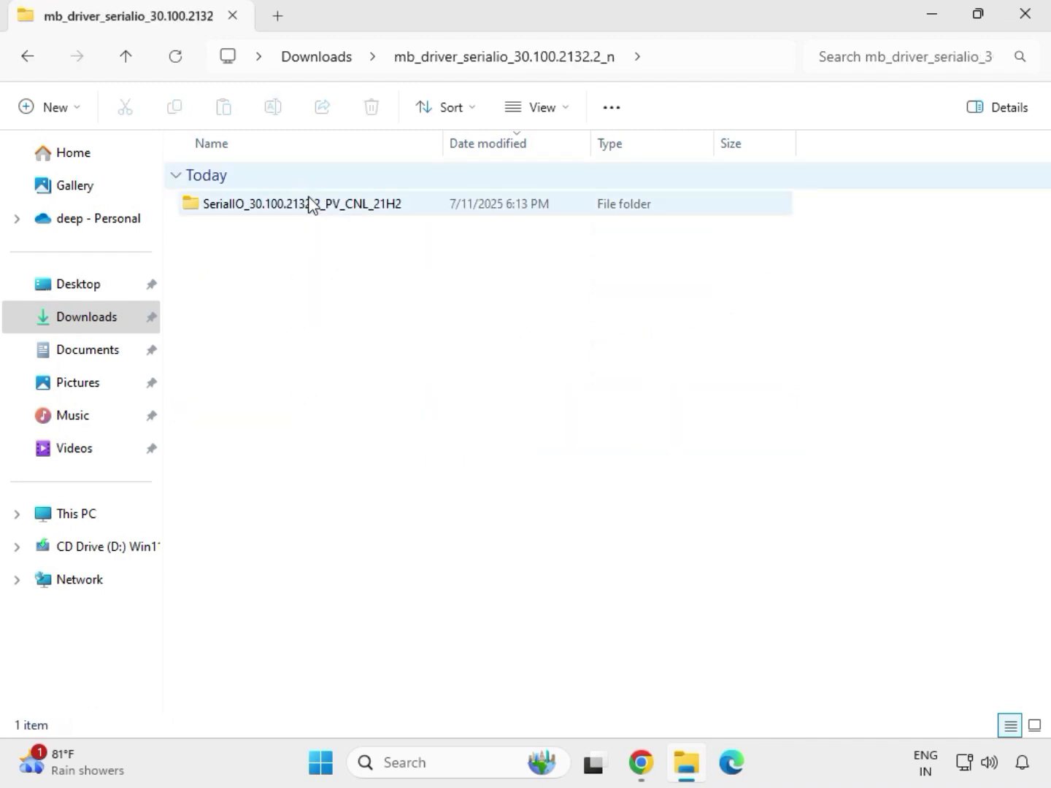
{"action": "double_click", "coordinate": [313, 204]}
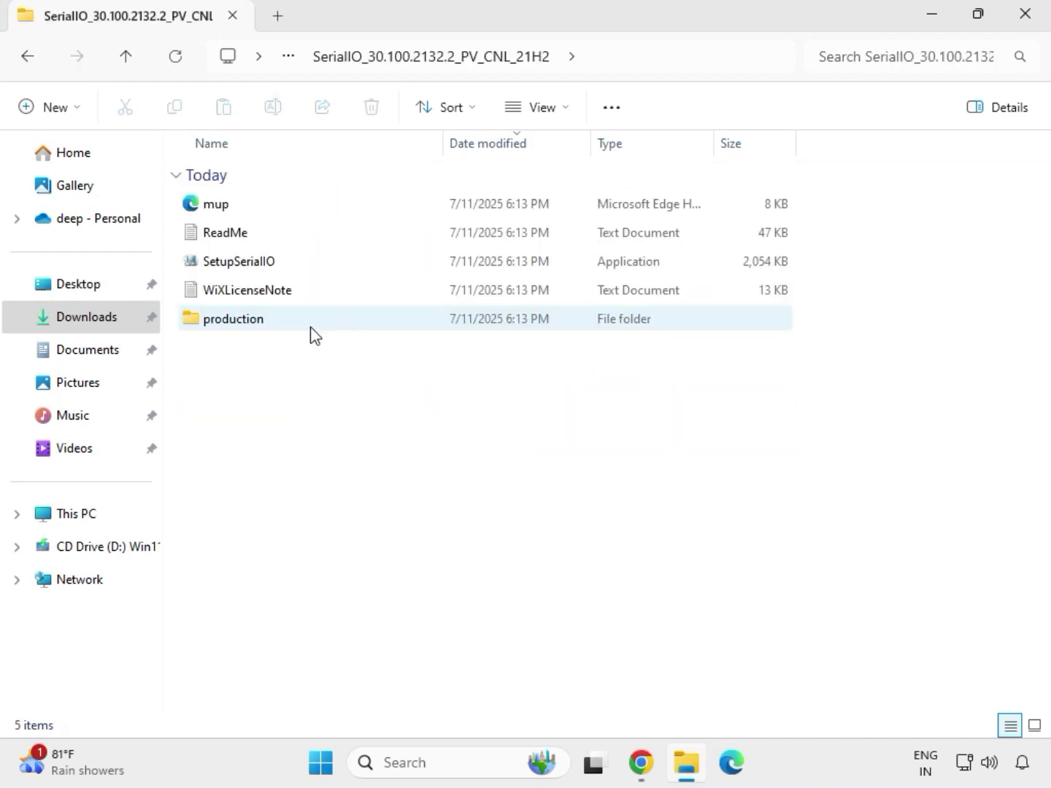
{"action": "left_click", "coordinate": [264, 272]}
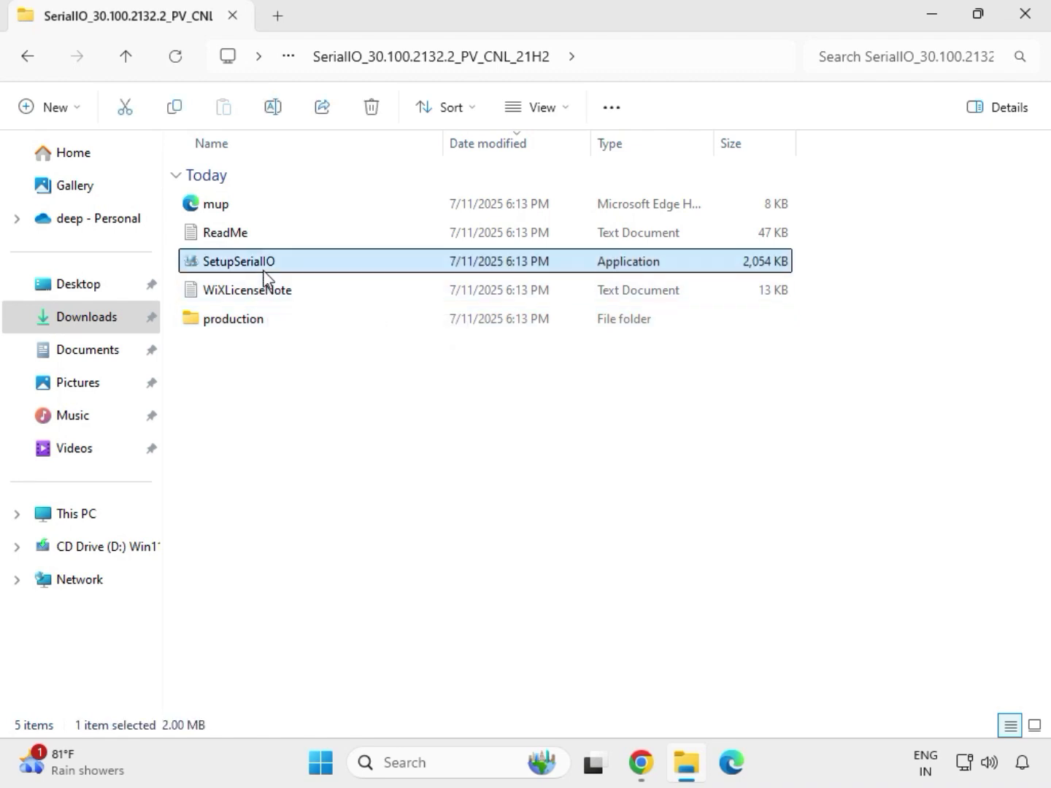
{"action": "right_click", "coordinate": [265, 271]}
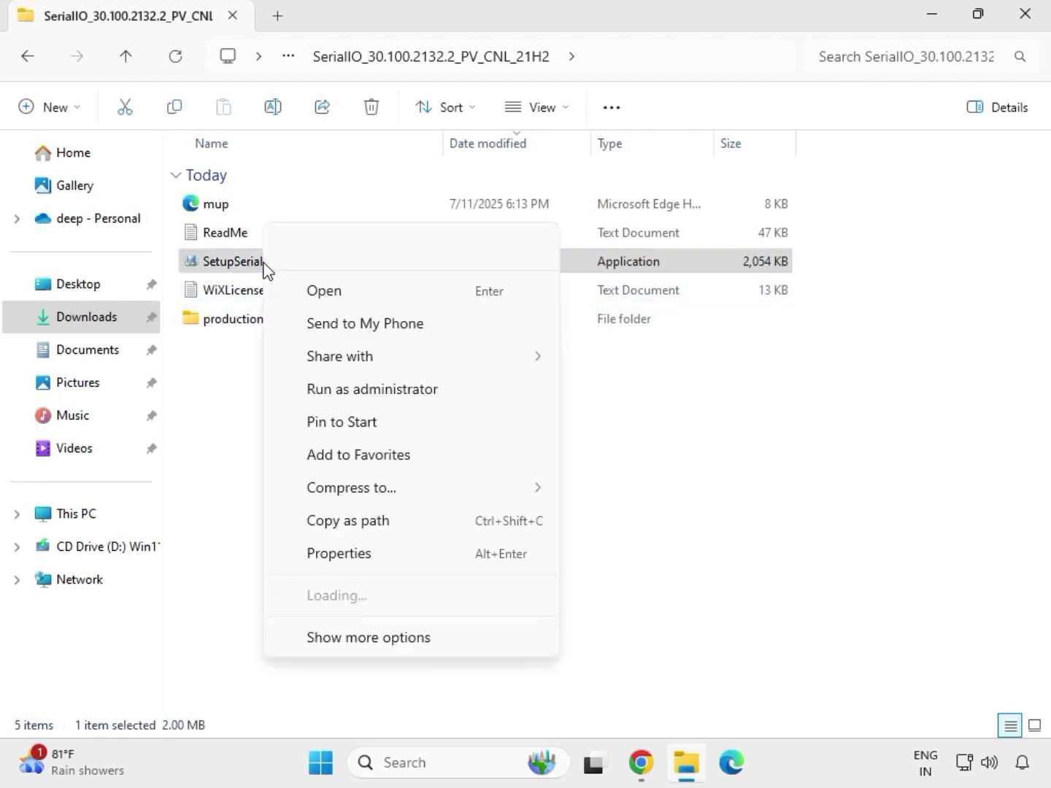
{"action": "left_click", "coordinate": [364, 391]}
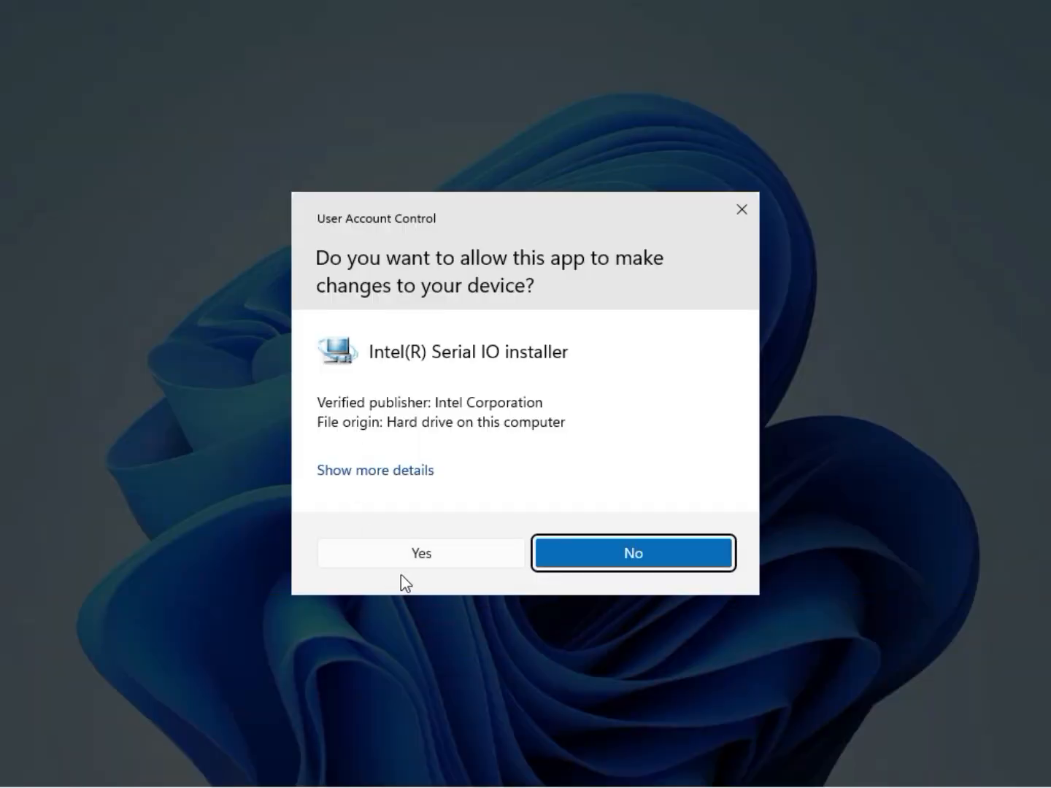
{"action": "left_click", "coordinate": [414, 556]}
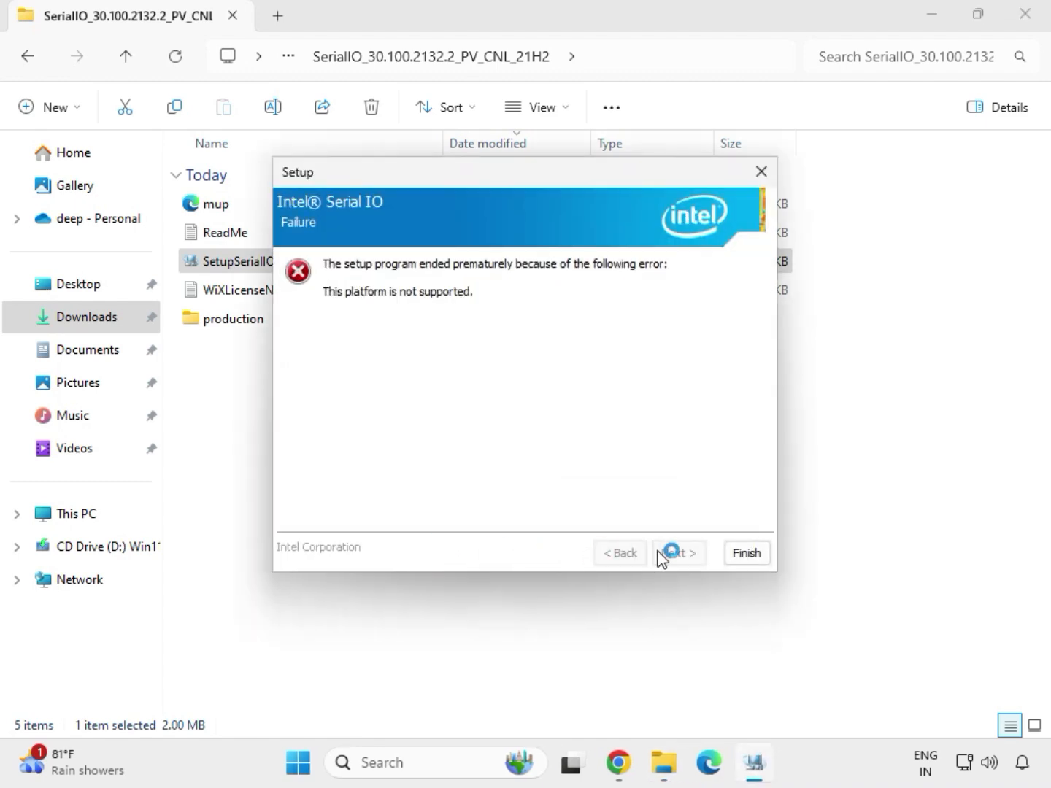
{"action": "left_click", "coordinate": [746, 555]}
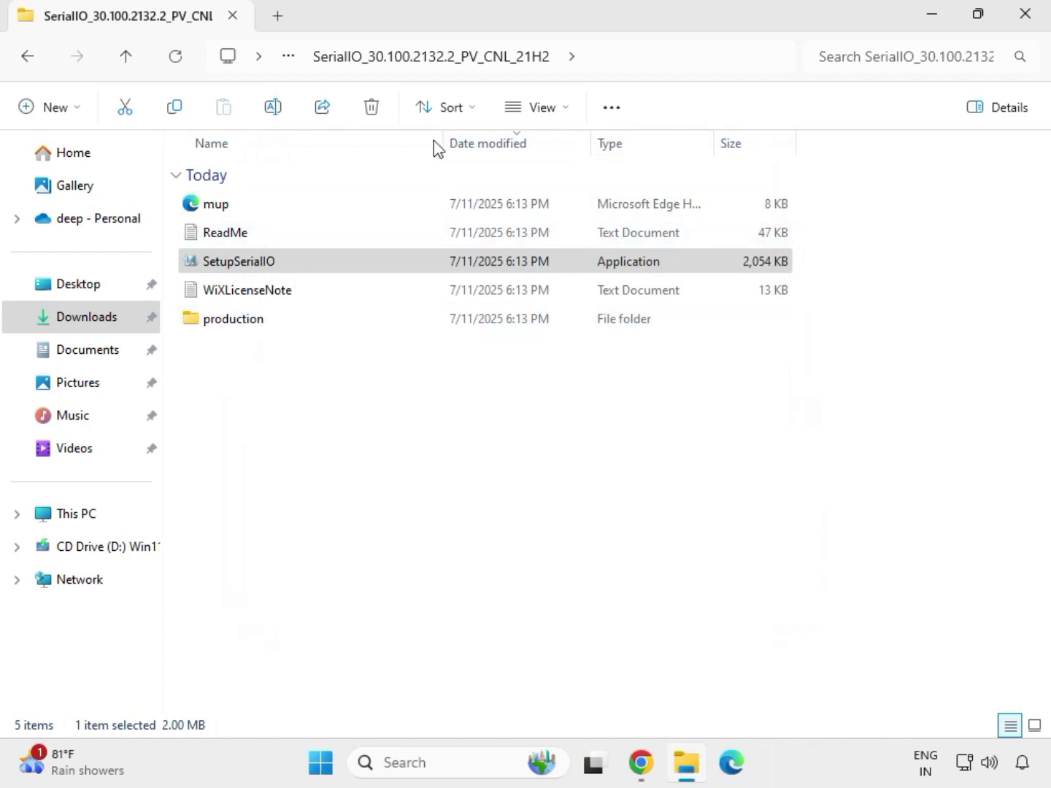
Step: Launch SetupChipset as administrator from the Chipset-10.1.18836.8283-Public-MUP folder inside the extracted mb_driver_infupdate_10.1.18836.8283 folder in Downloads and allow its changes
{"action": "left_click", "coordinate": [32, 60]}
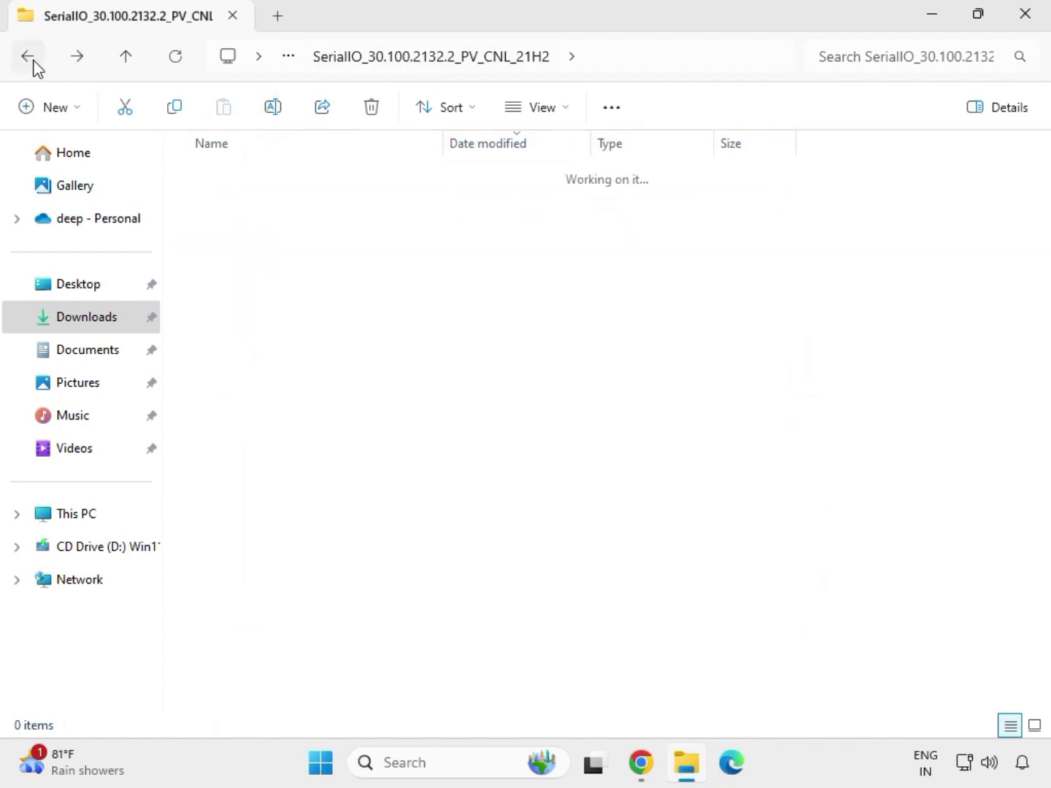
{"action": "left_click", "coordinate": [31, 61]}
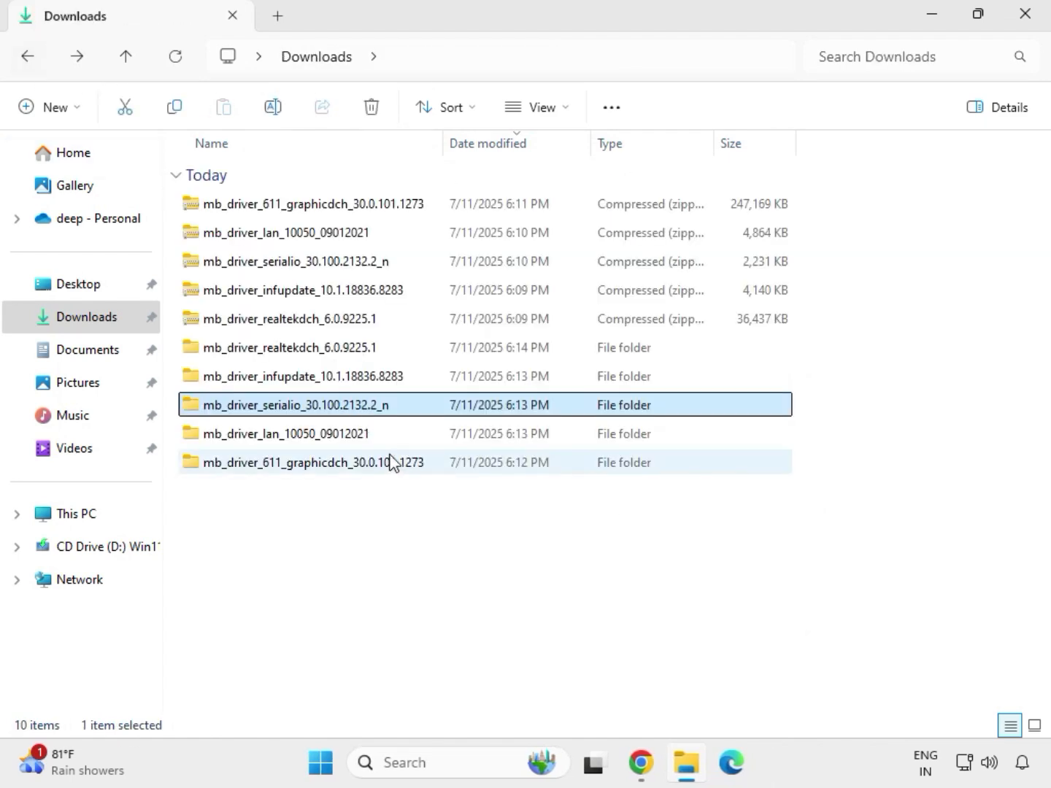
{"action": "left_click", "coordinate": [276, 385]}
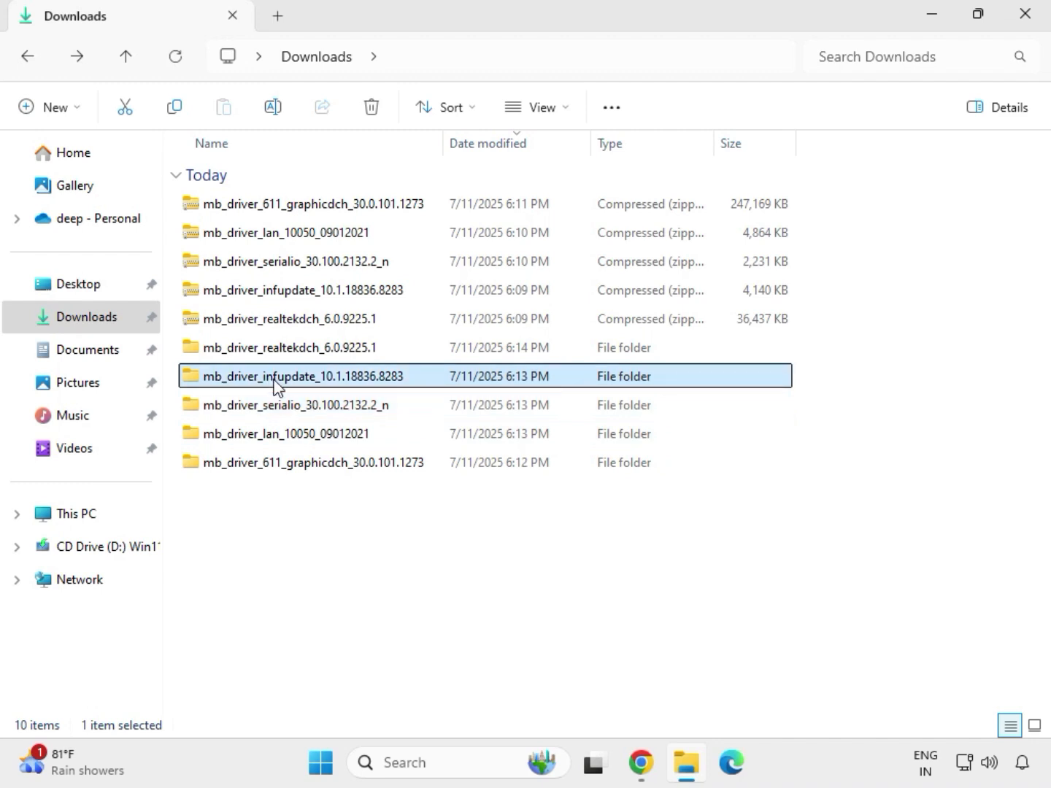
{"action": "double_click", "coordinate": [276, 385]}
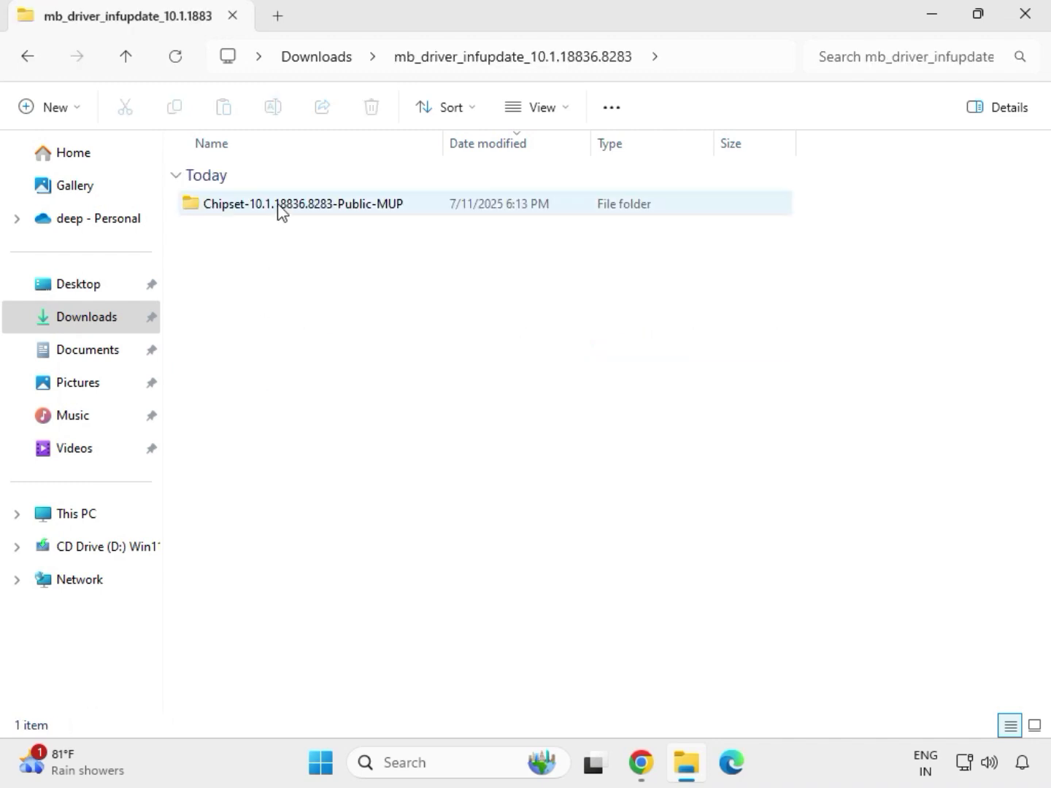
{"action": "left_click", "coordinate": [280, 208]}
{"action": "double_click", "coordinate": [278, 208]}
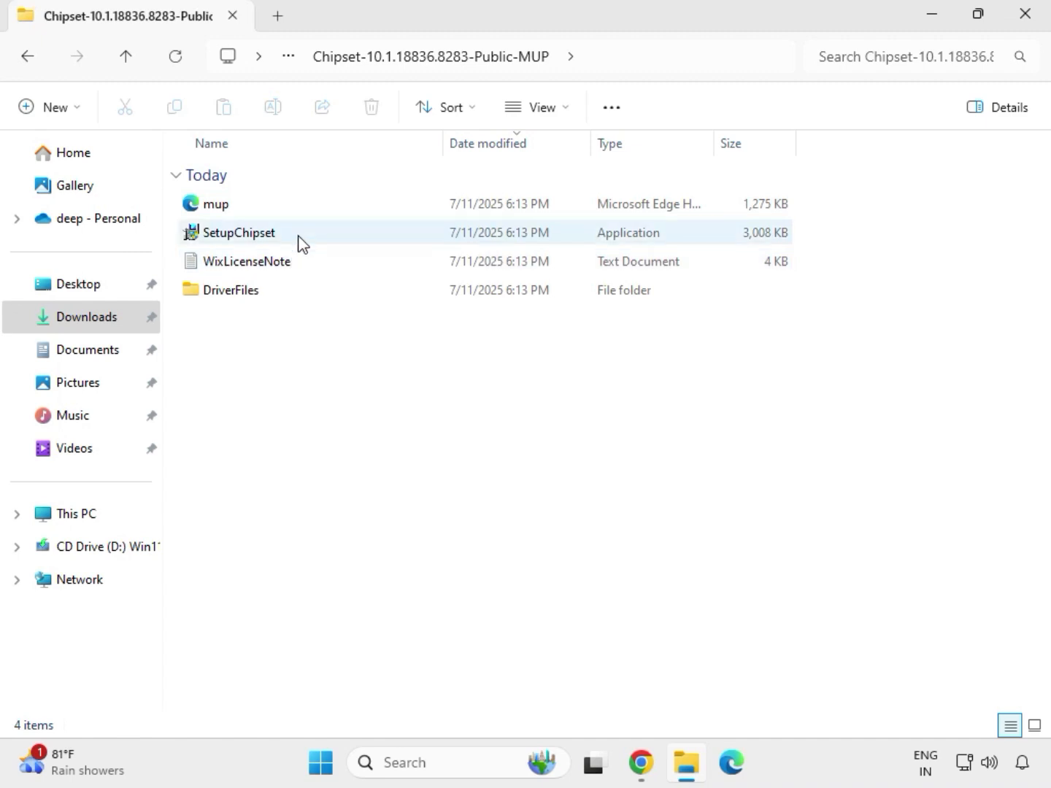
{"action": "left_click", "coordinate": [298, 238]}
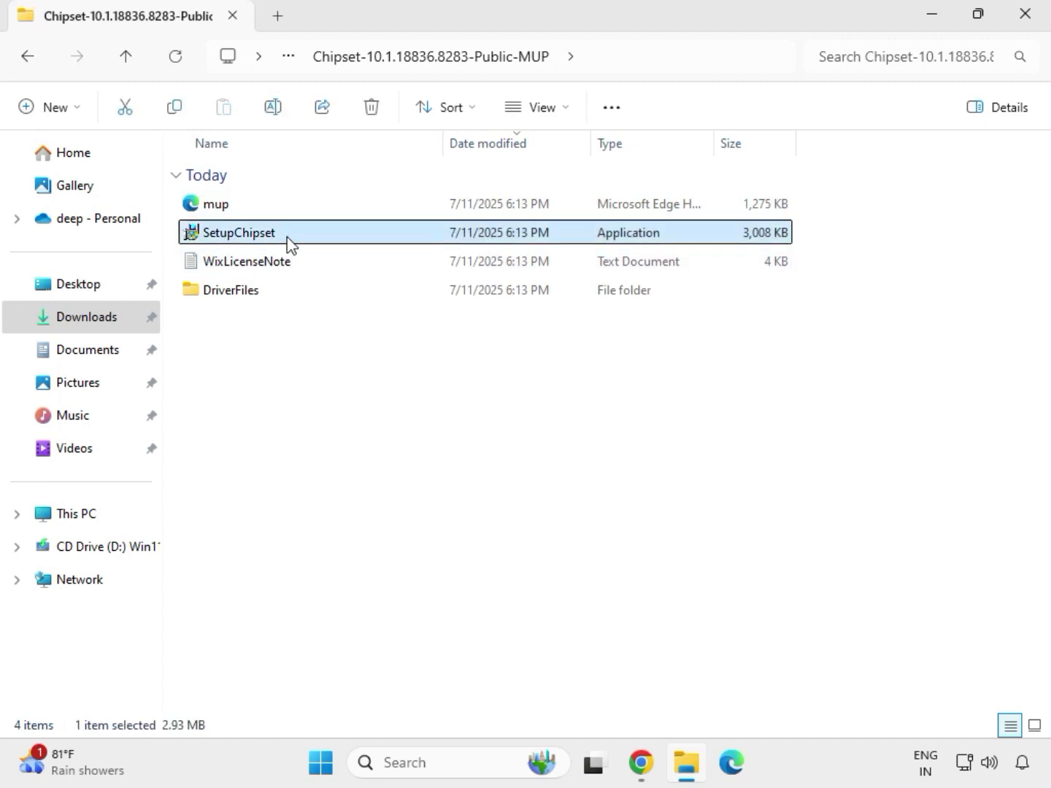
{"action": "right_click", "coordinate": [292, 243]}
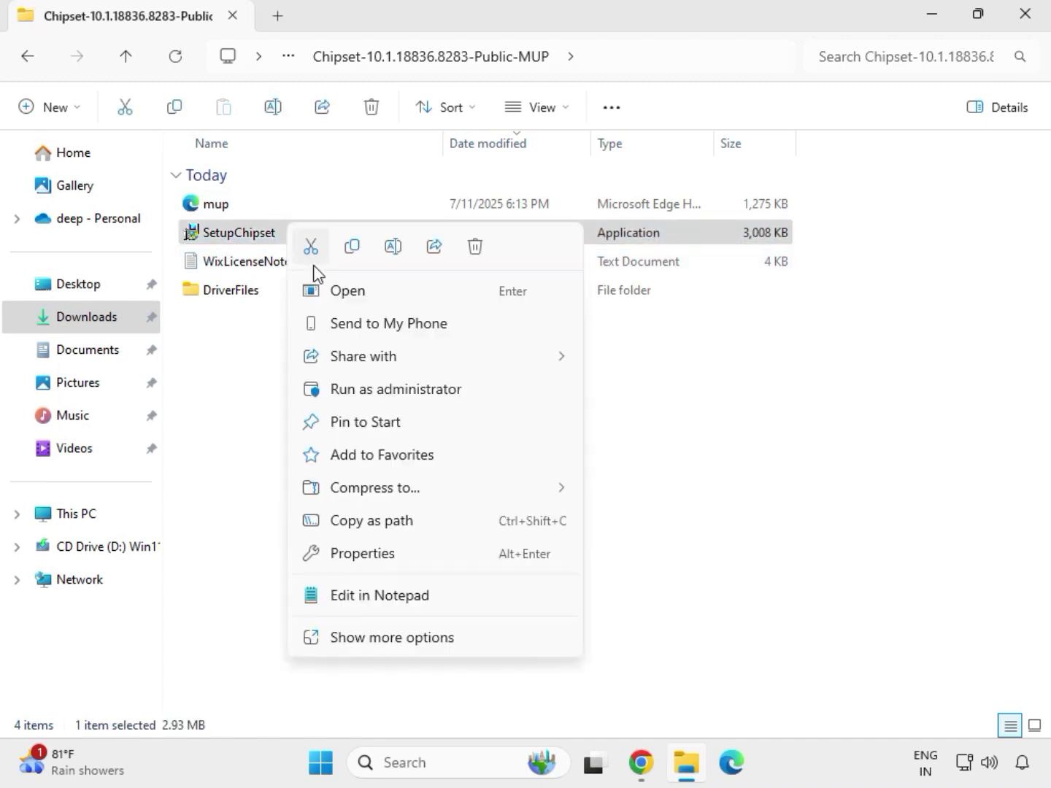
{"action": "left_click", "coordinate": [371, 381]}
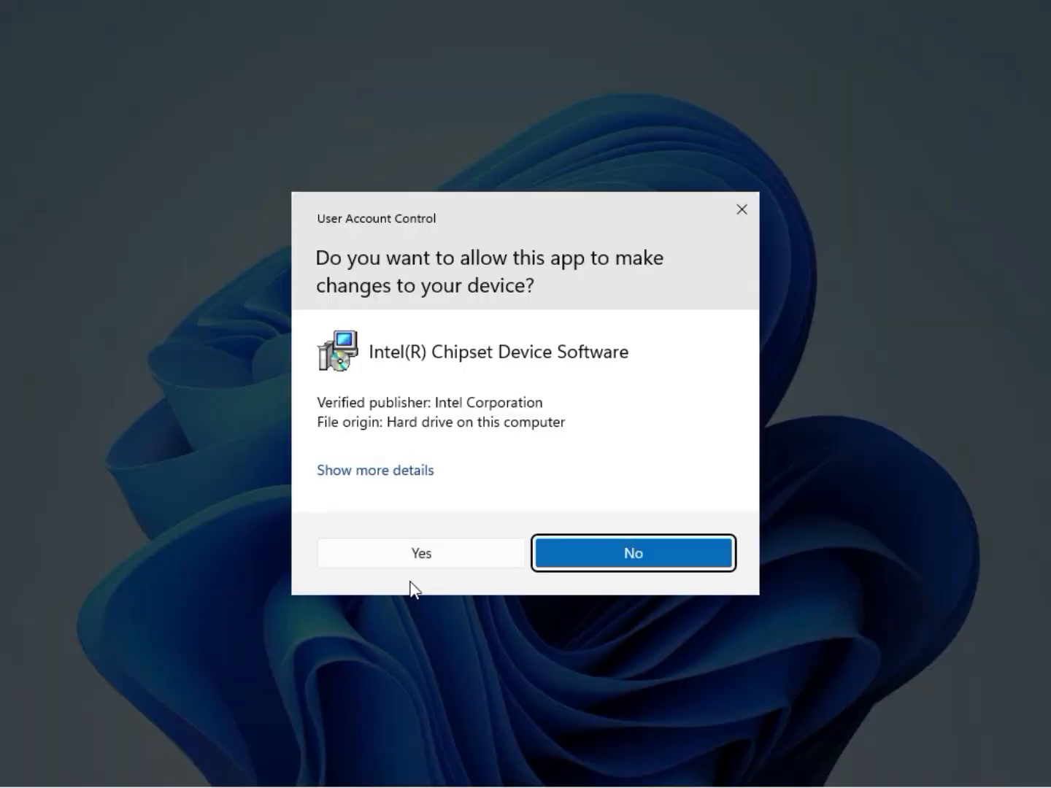
{"action": "left_click", "coordinate": [419, 561]}
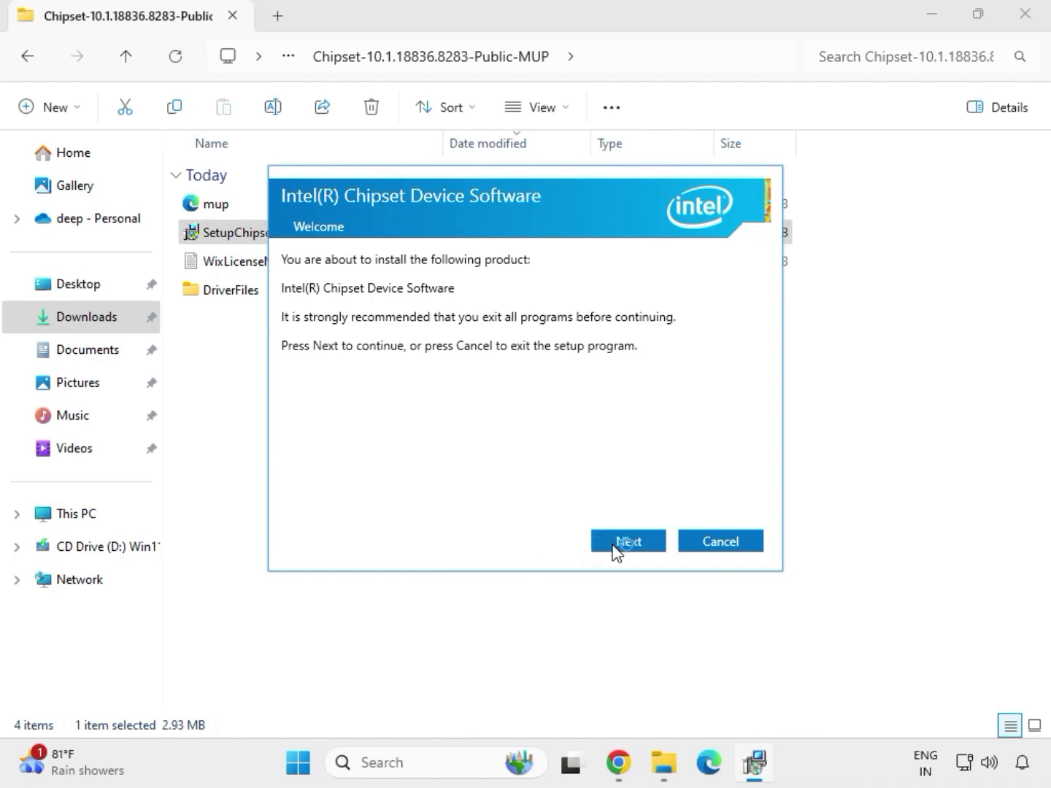
Step: Install the Intel(R) Chipset Device Software through its setup wizard and close the wizard
{"action": "left_click", "coordinate": [614, 548]}
{"action": "left_click", "coordinate": [610, 546]}
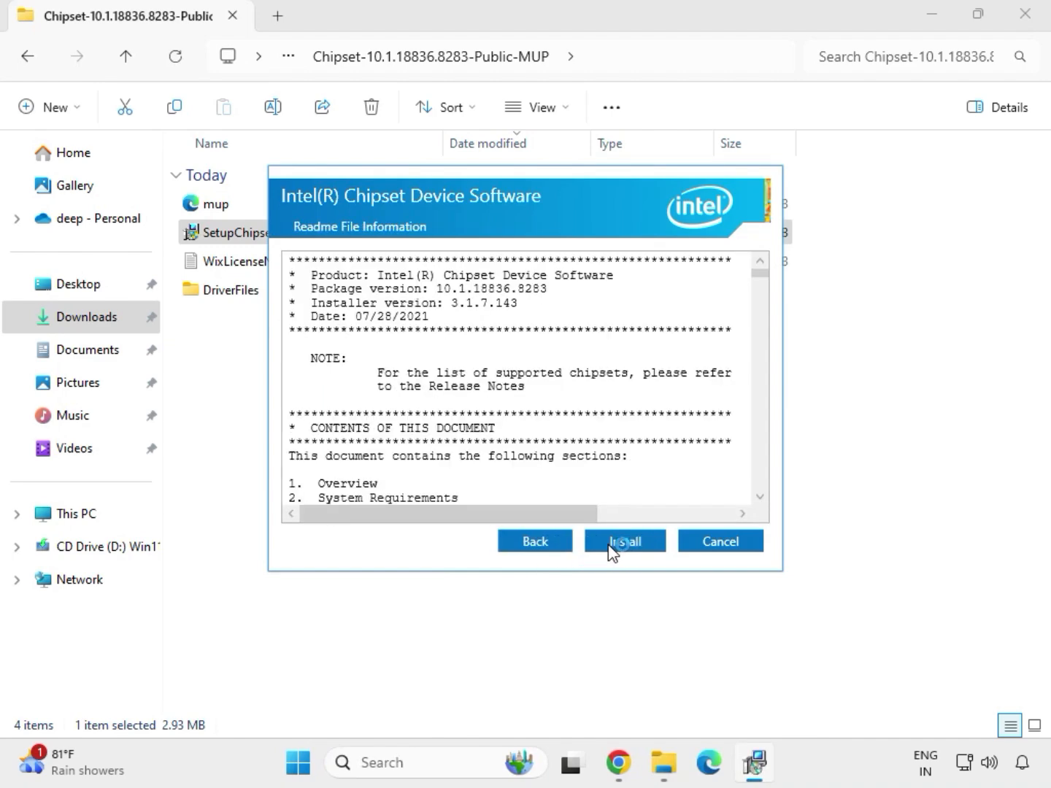
{"action": "left_click", "coordinate": [644, 546]}
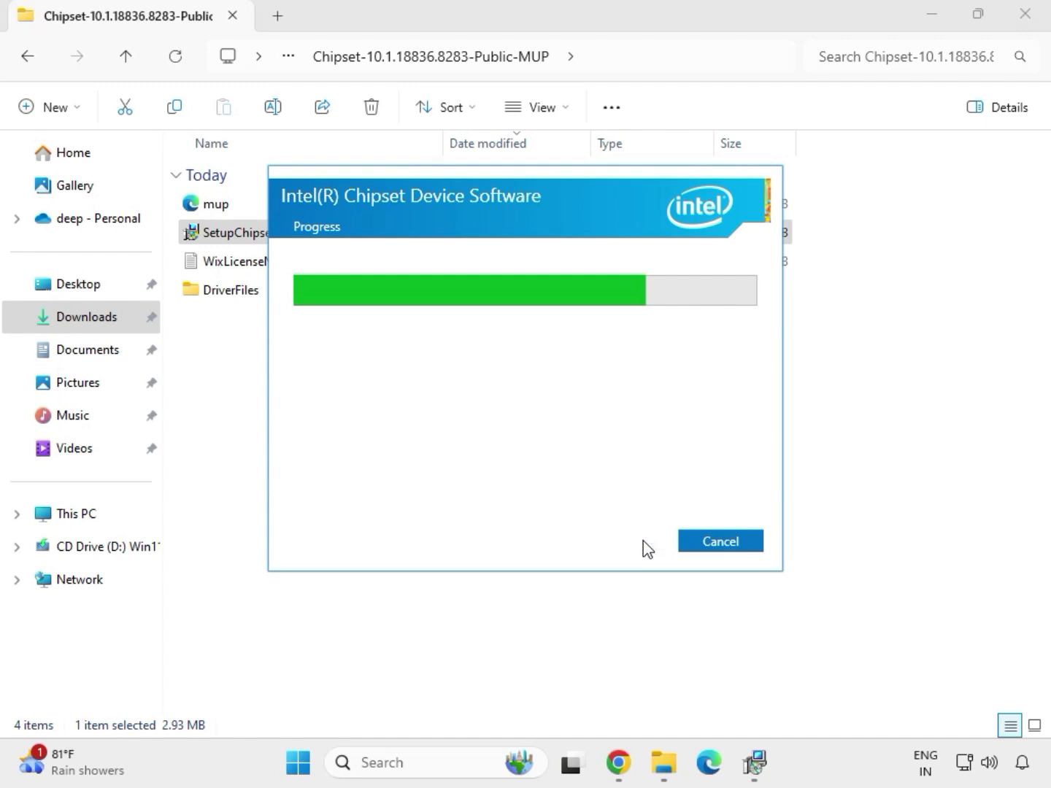
{"action": "left_click", "coordinate": [710, 548]}
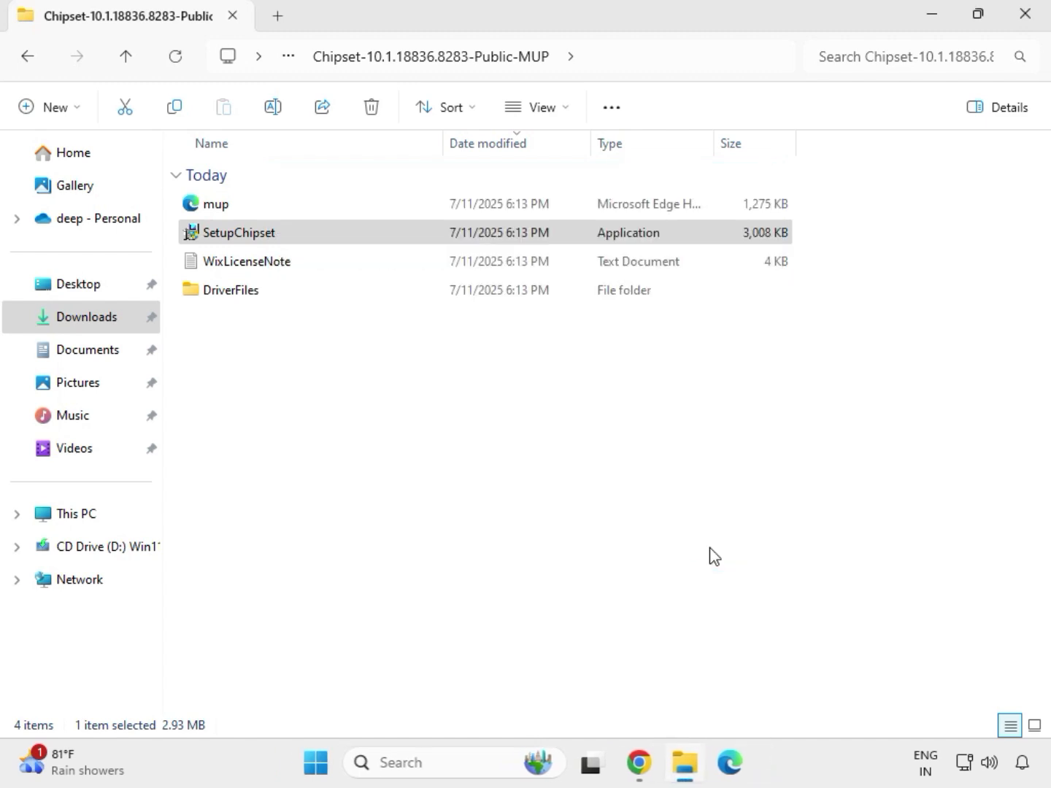
Step: Run the application in the extracted mb_driver_611_graphicdch_30.0.101.1273 folder in Downloads as administrator and allow it to make changes
{"action": "left_click", "coordinate": [339, 227]}
{"action": "key", "text": "BackSpace"}
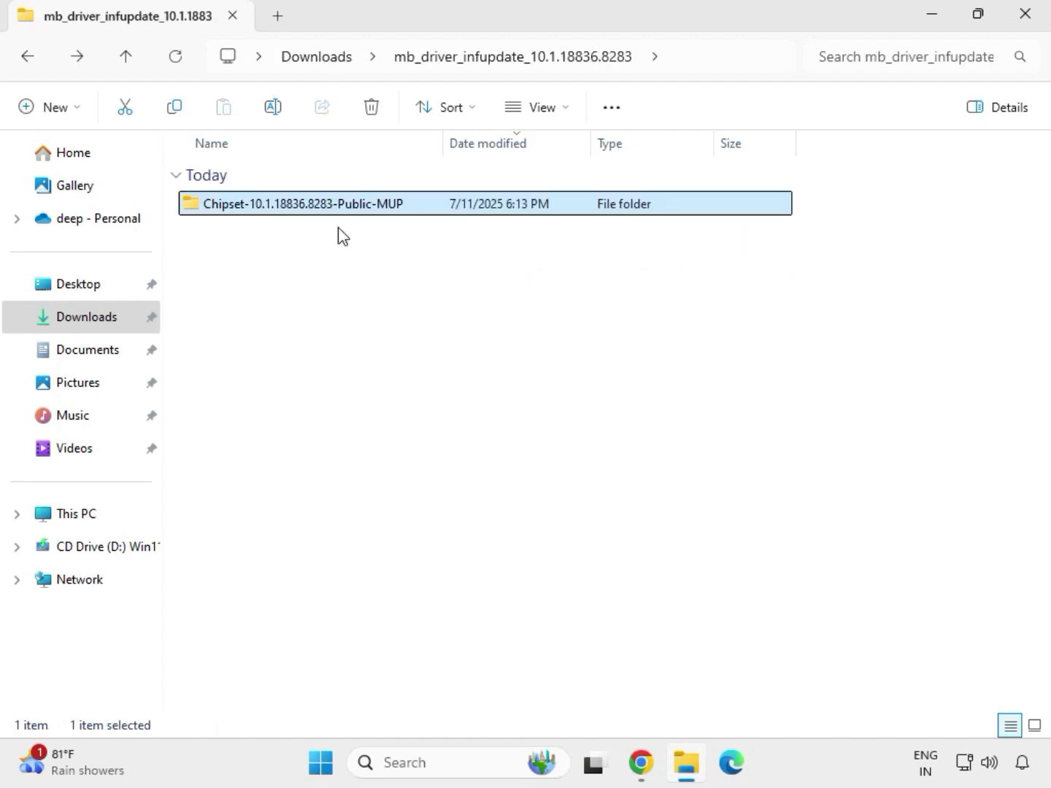
{"action": "key", "text": "BackSpace"}
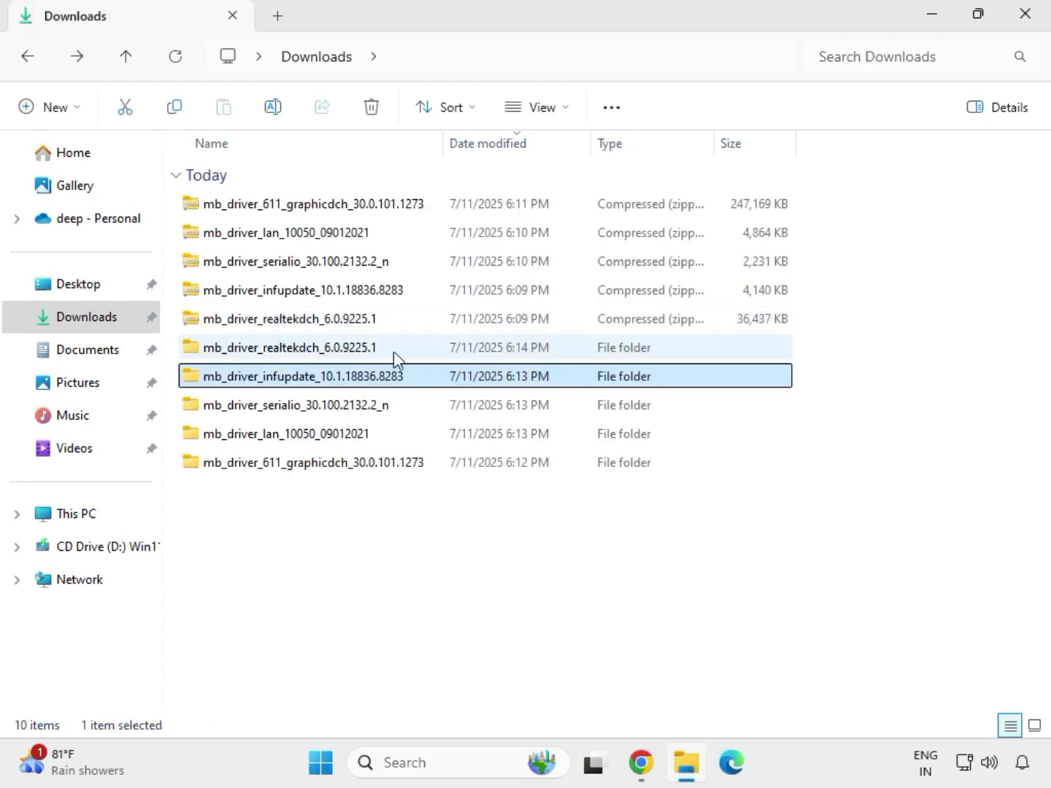
{"action": "double_click", "coordinate": [391, 351]}
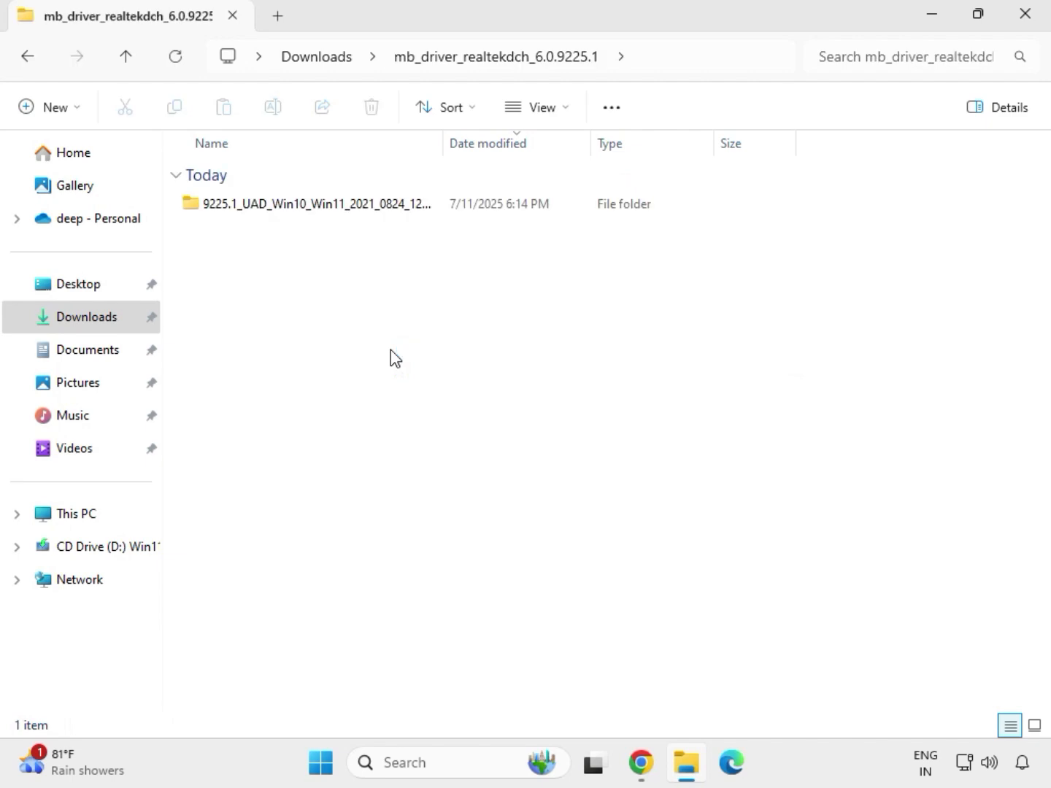
{"action": "left_click", "coordinate": [326, 64]}
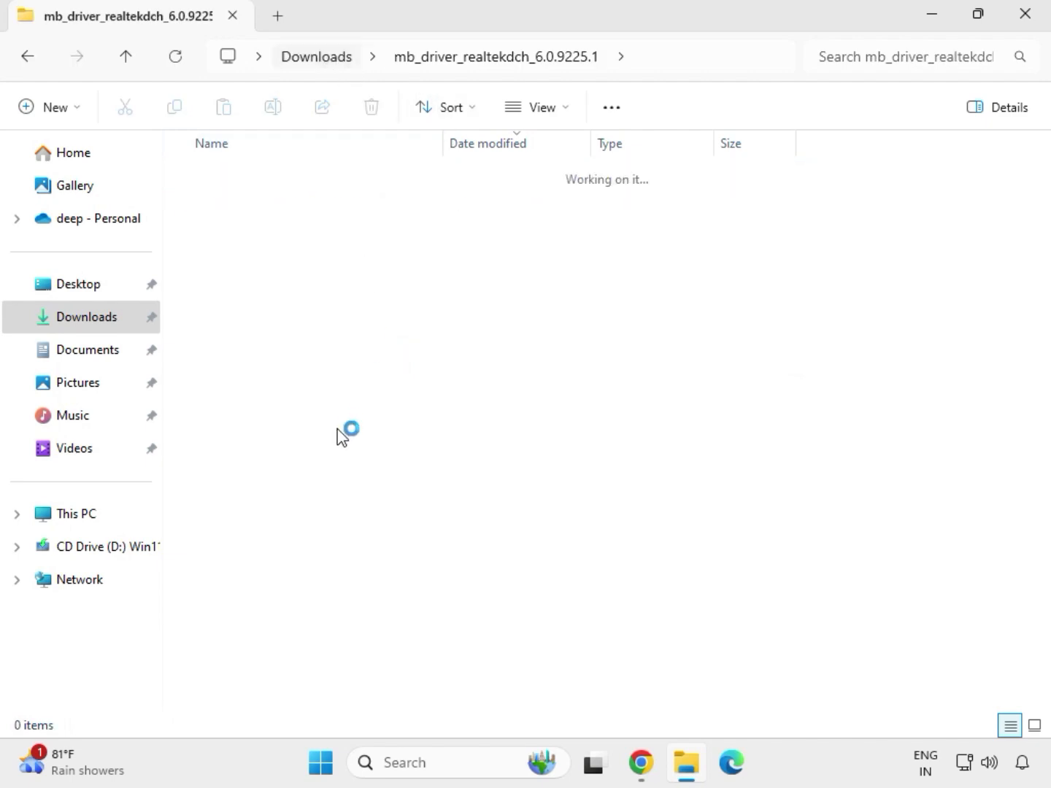
{"action": "left_click", "coordinate": [303, 466]}
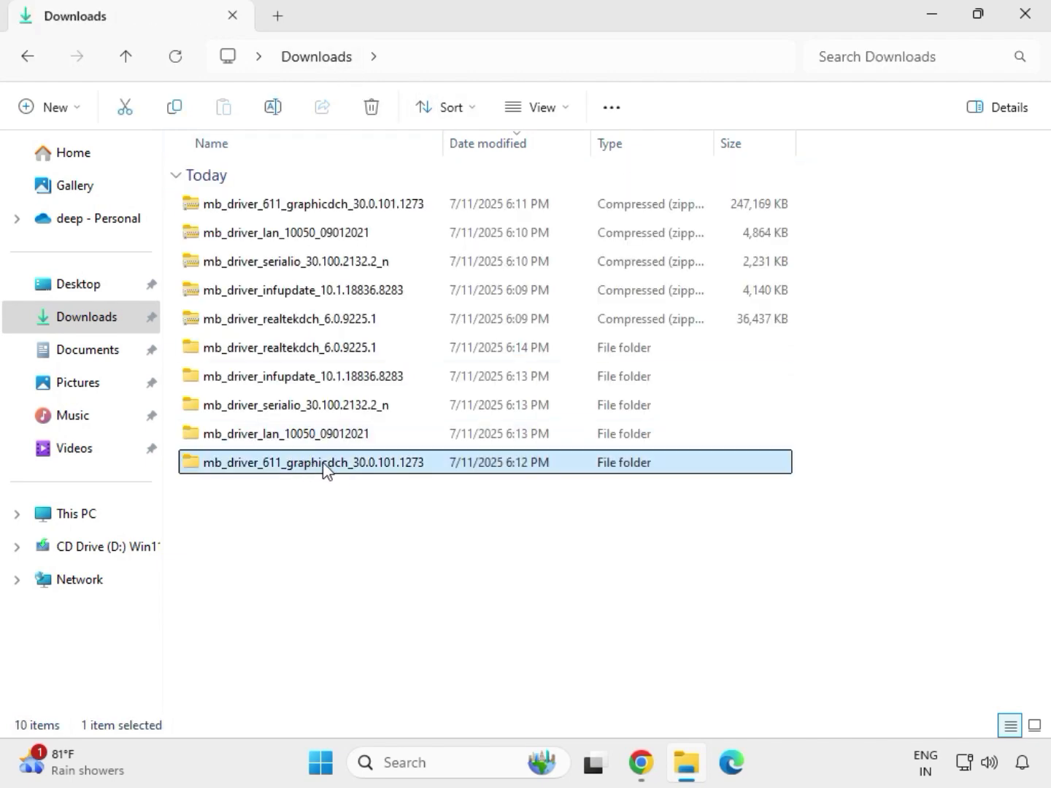
{"action": "double_click", "coordinate": [324, 465]}
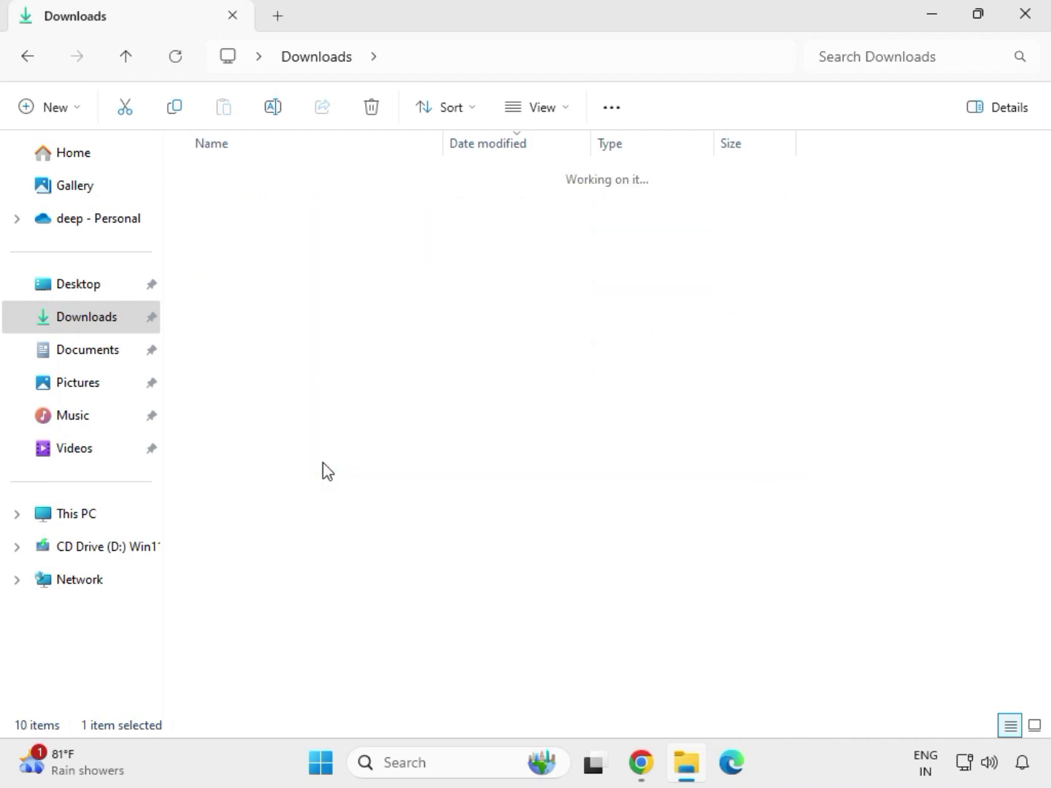
{"action": "left_click", "coordinate": [289, 208]}
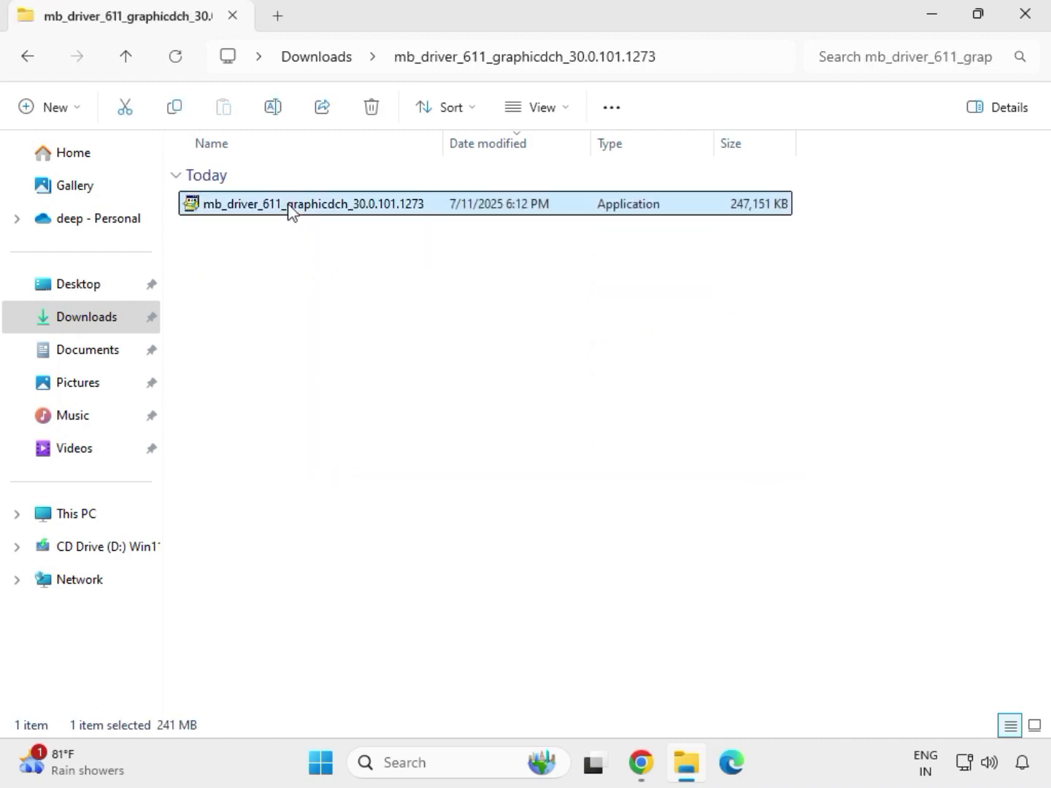
{"action": "right_click", "coordinate": [306, 242]}
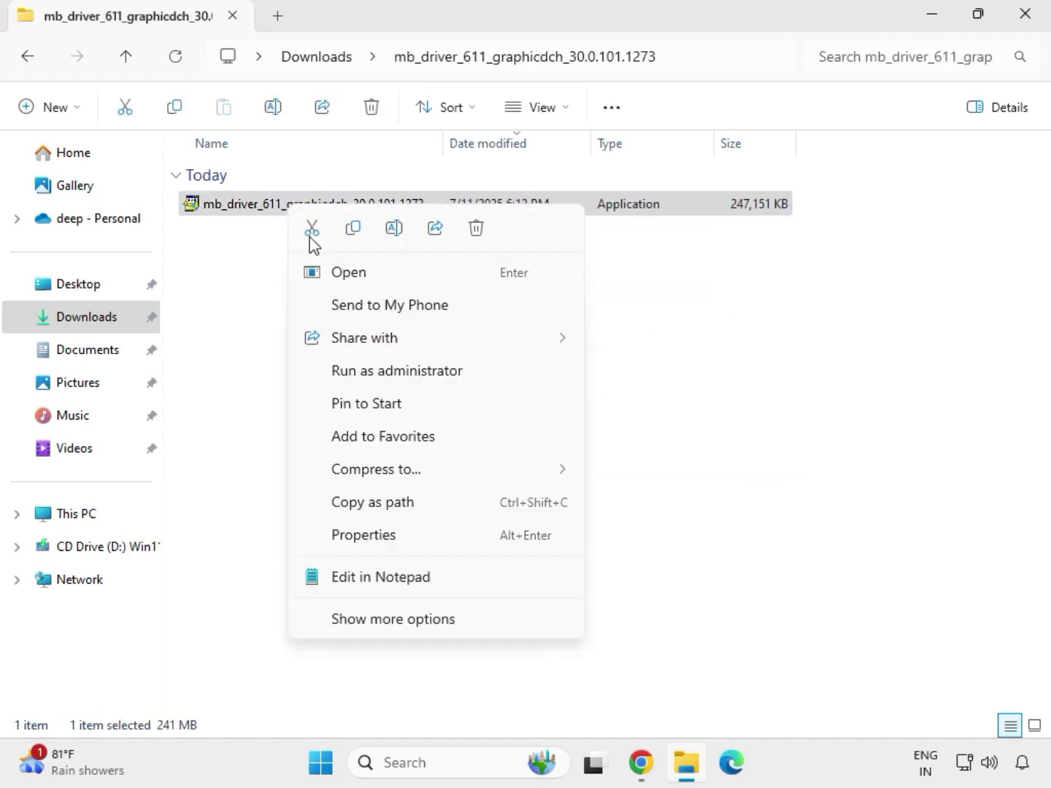
{"action": "left_click", "coordinate": [402, 372]}
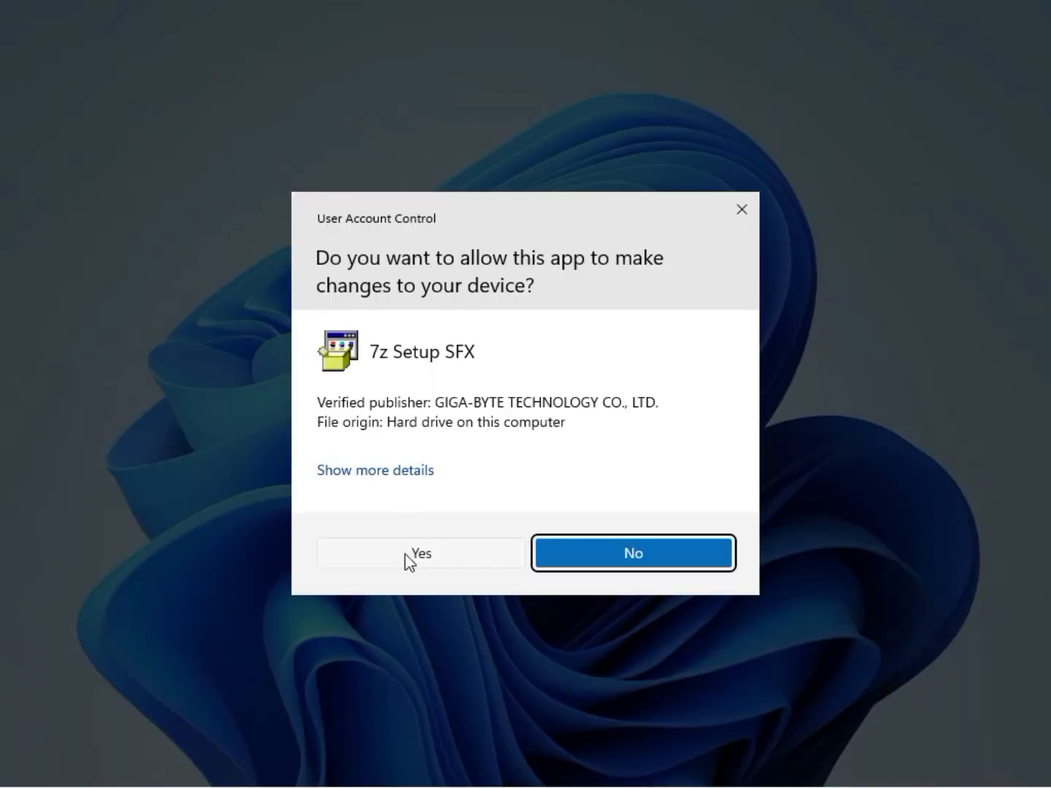
{"action": "left_click", "coordinate": [406, 555]}
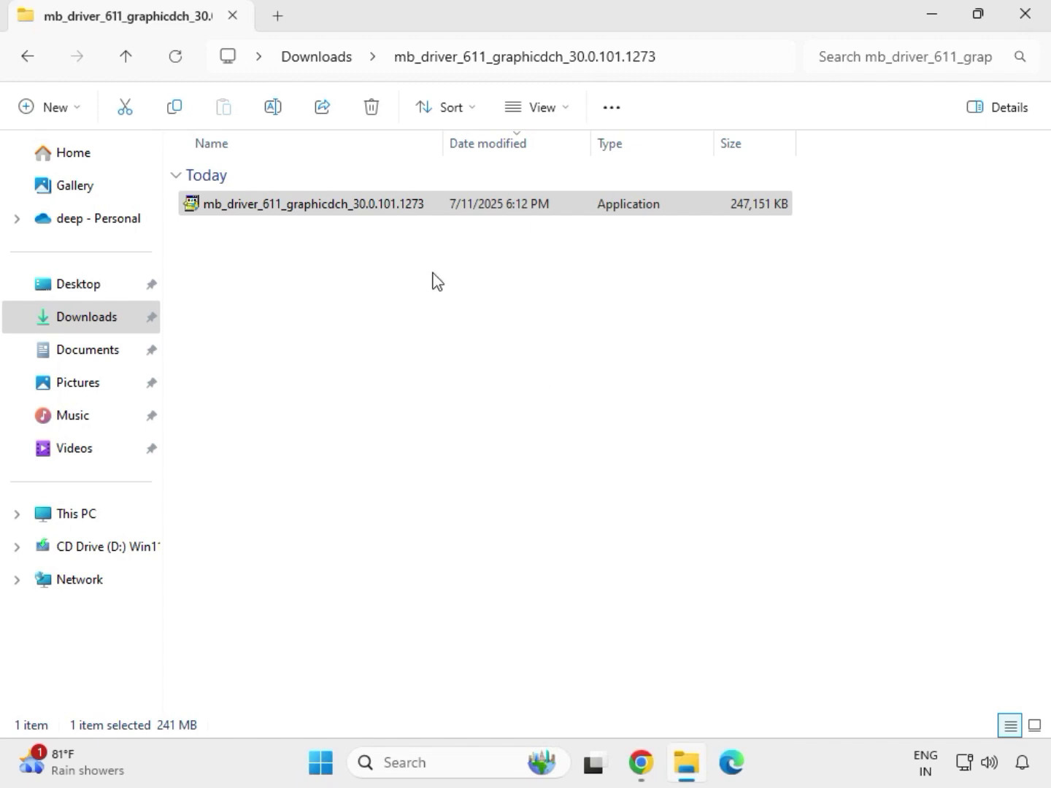
Step: Run Setup in the extracted mb_driver_realtekdch_6.0.9225.1 folder as administrator and complete the Realtek Audio Driver wizard without restarting the computer
{"action": "left_click", "coordinate": [325, 59]}
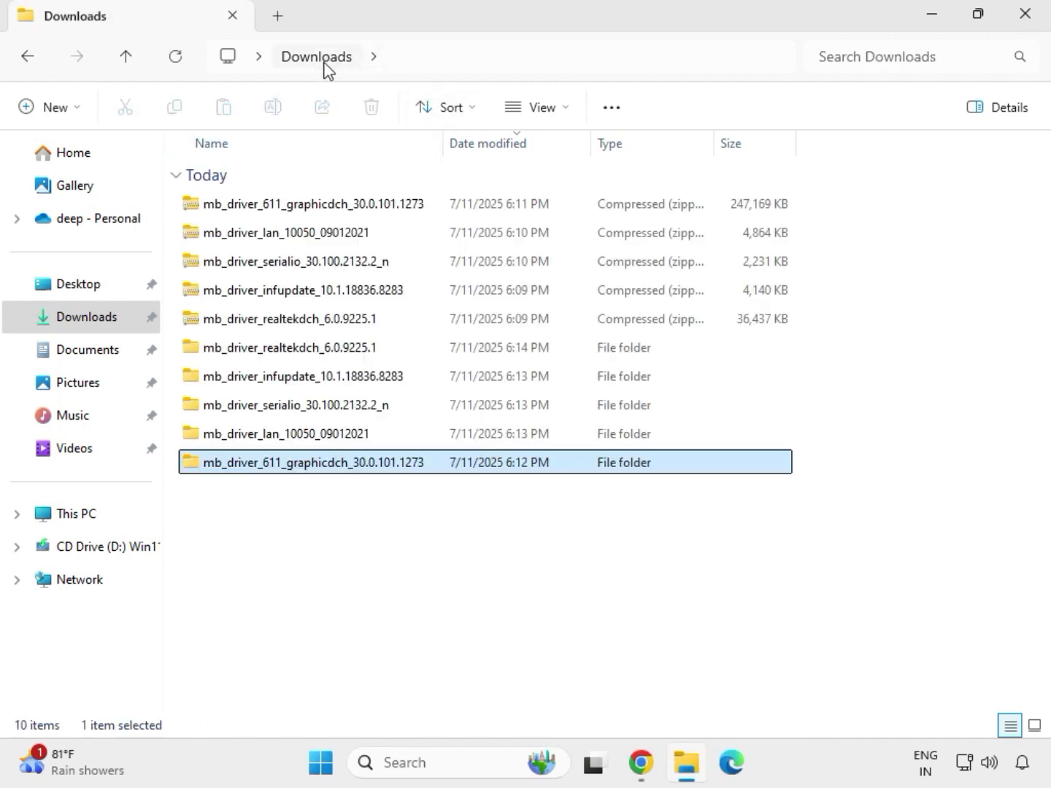
{"action": "double_click", "coordinate": [326, 349]}
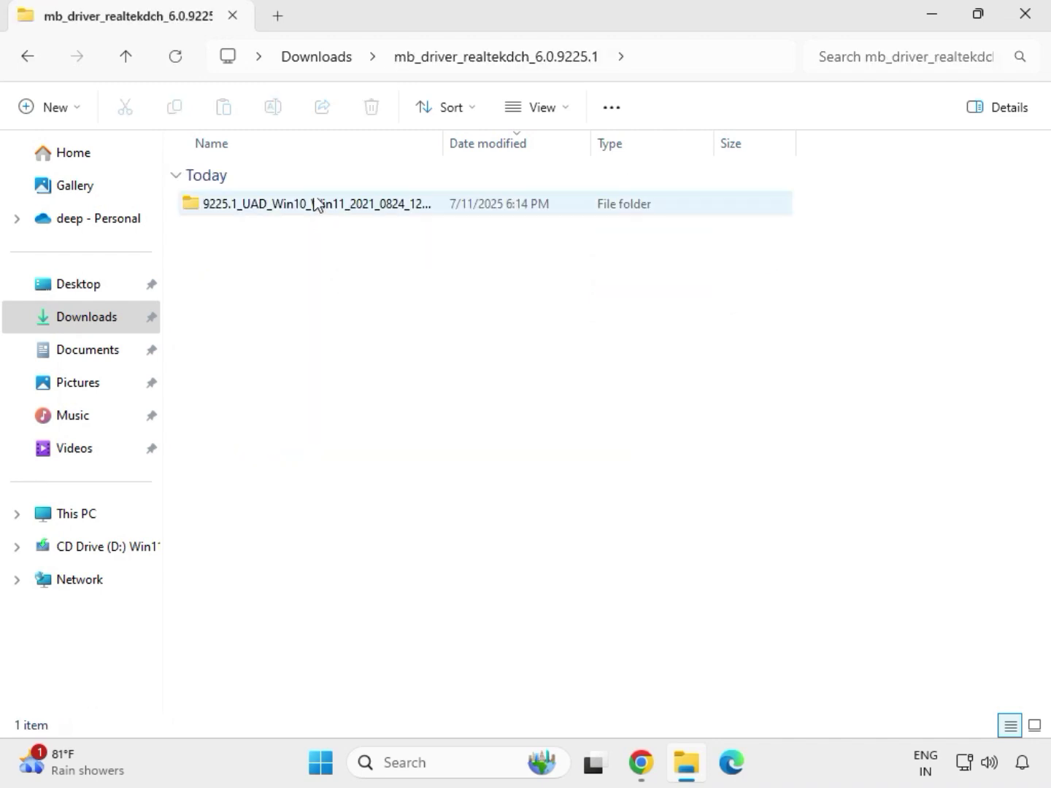
{"action": "double_click", "coordinate": [306, 206]}
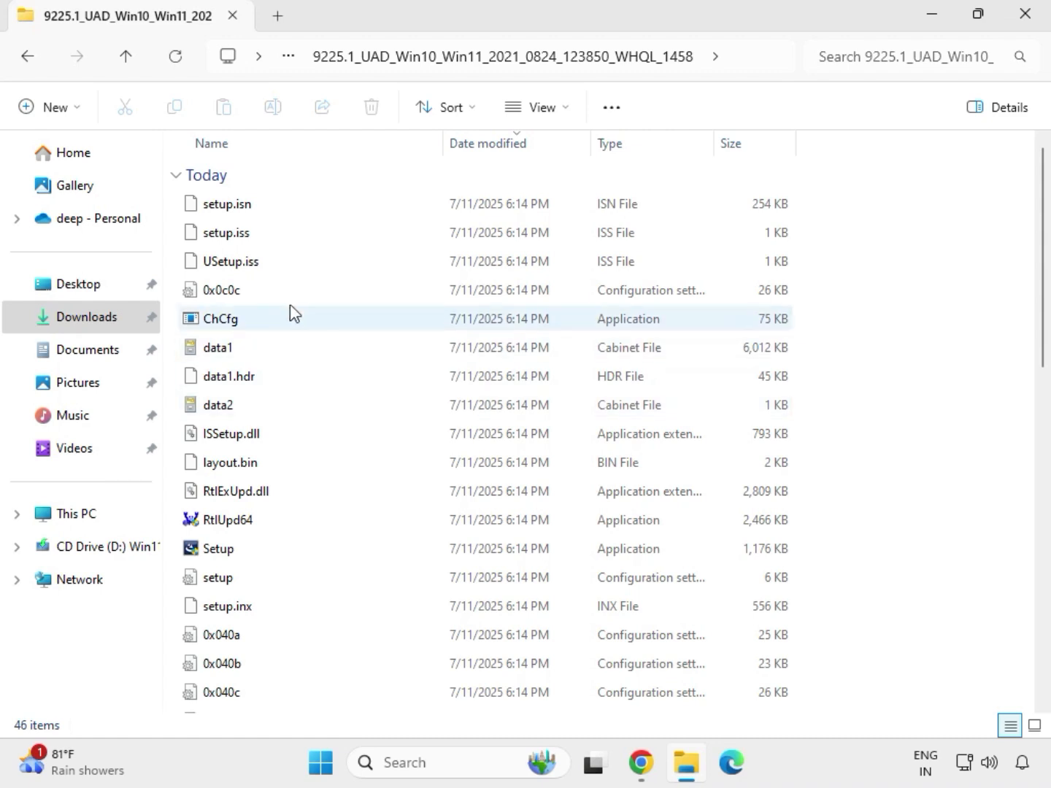
{"action": "left_click", "coordinate": [284, 554]}
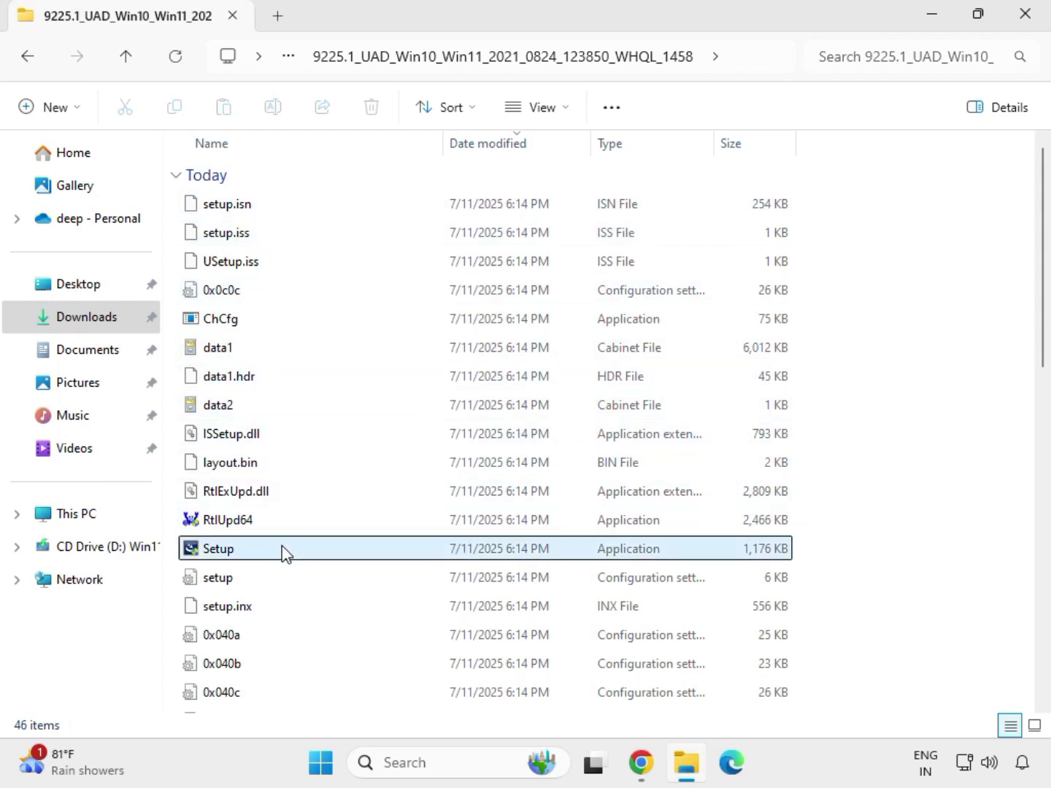
{"action": "right_click", "coordinate": [241, 555]}
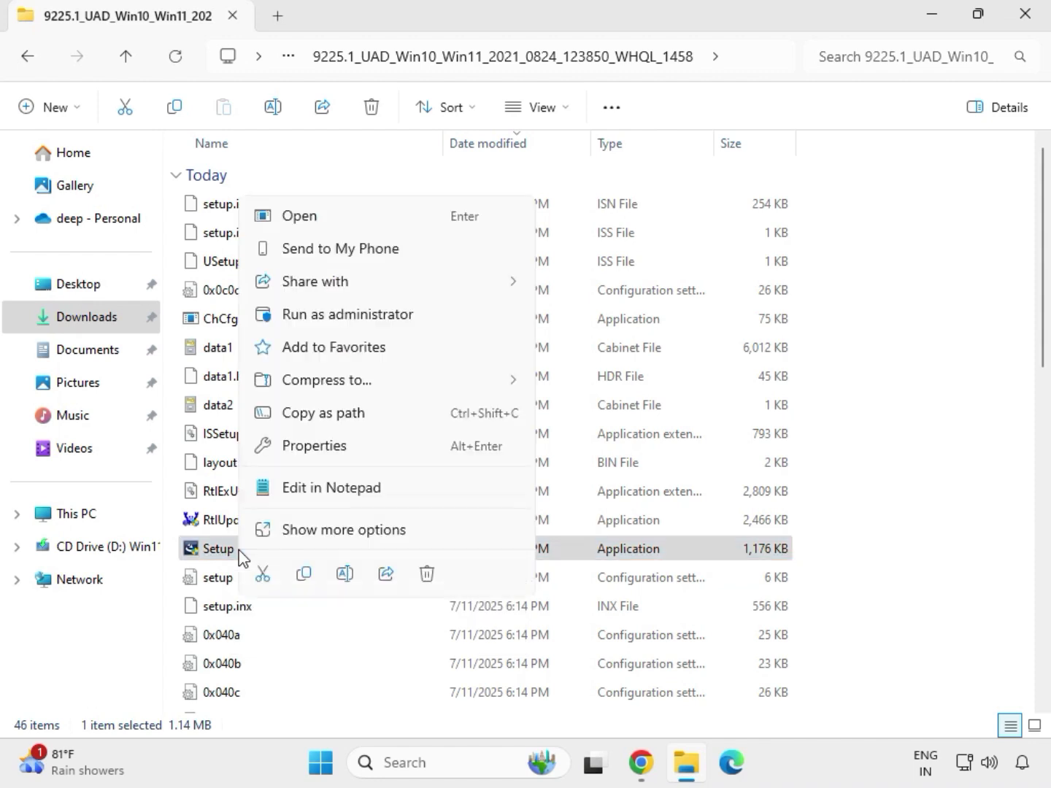
{"action": "left_click", "coordinate": [322, 318]}
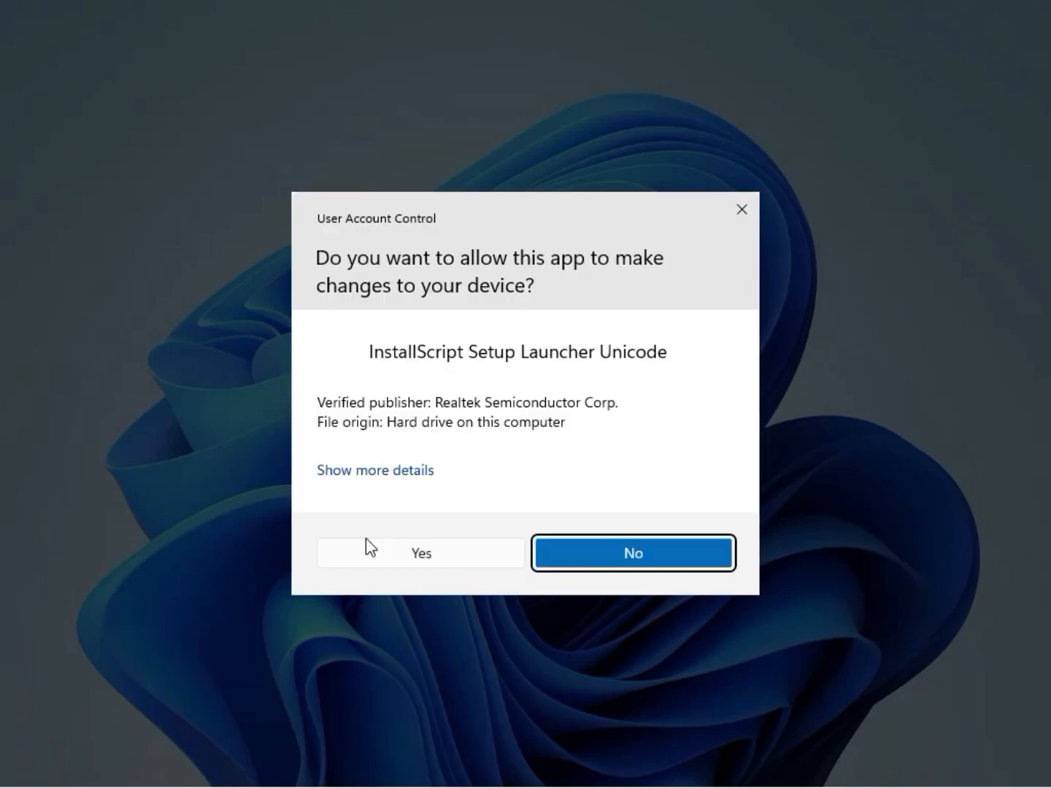
{"action": "left_click", "coordinate": [379, 554]}
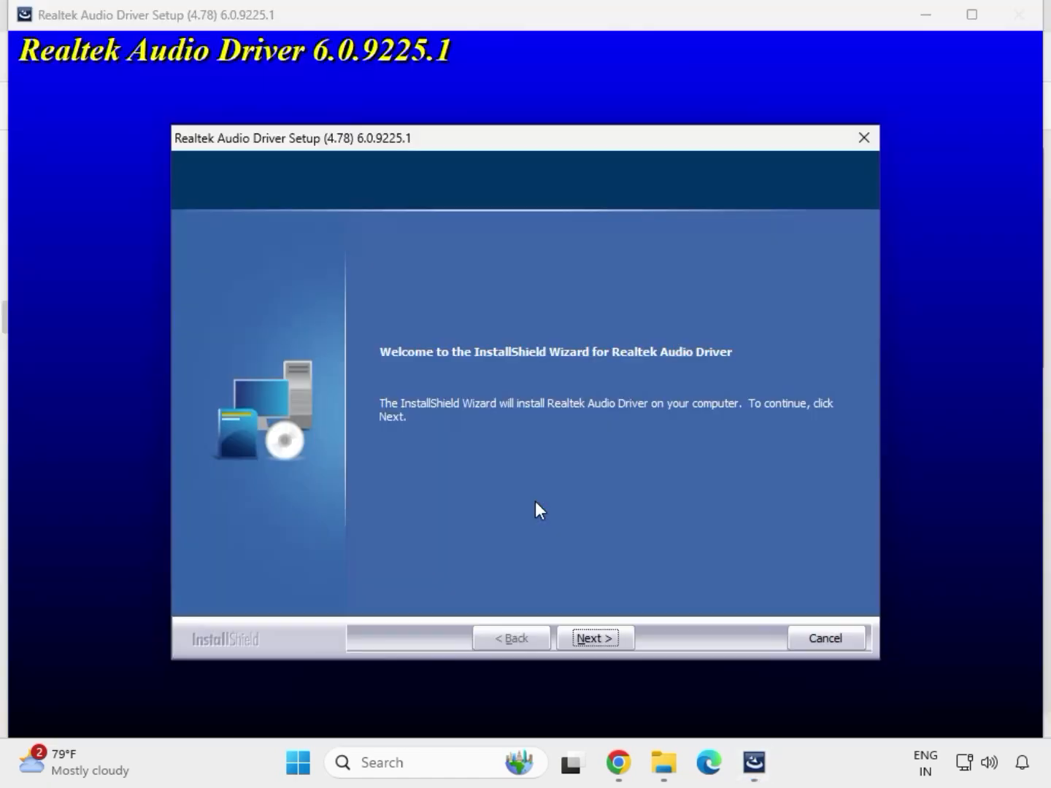
{"action": "left_click", "coordinate": [595, 637]}
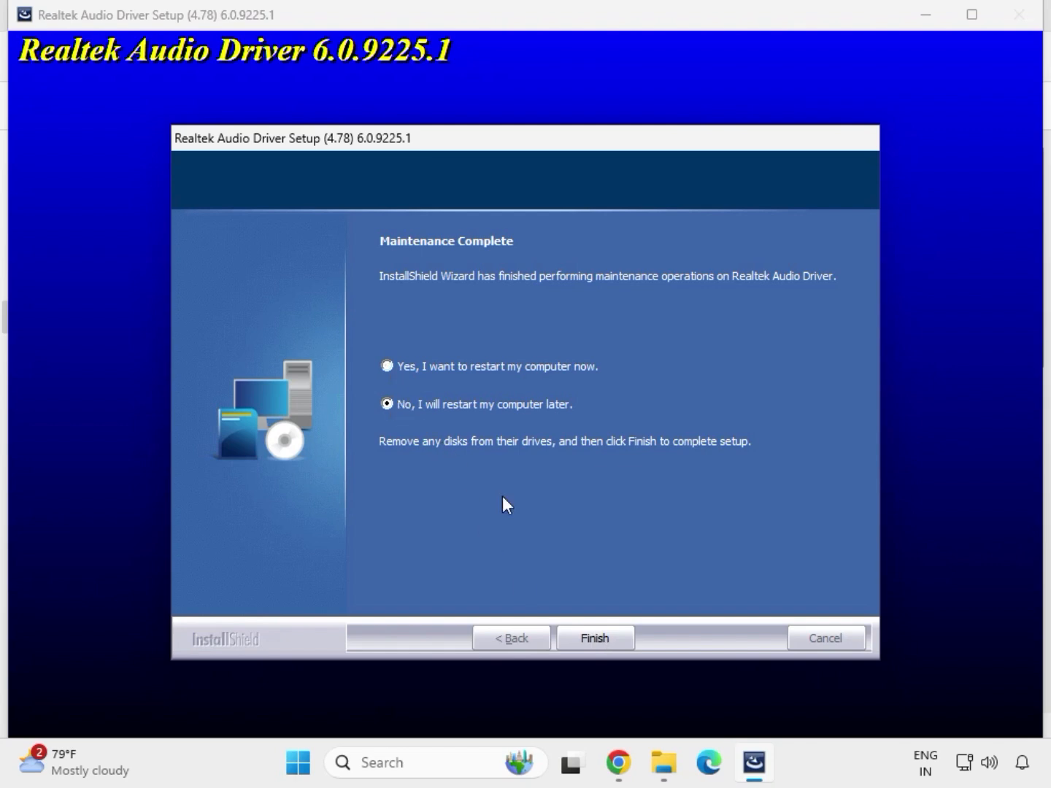
{"action": "left_click", "coordinate": [591, 639]}
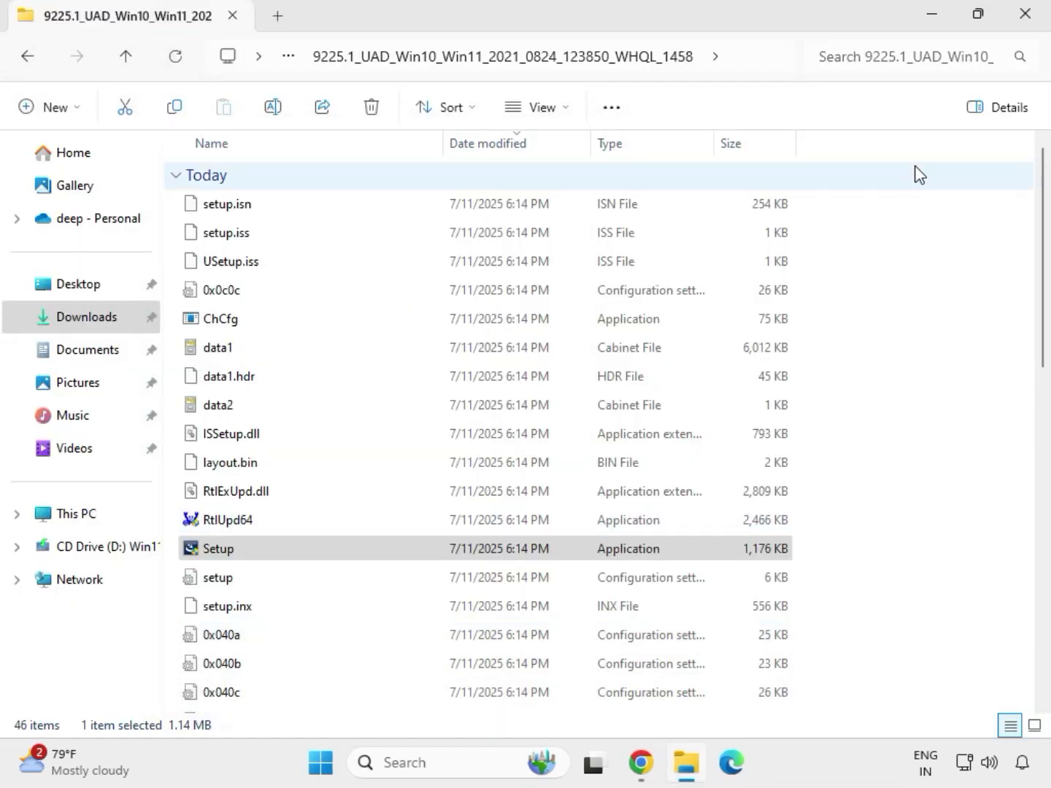